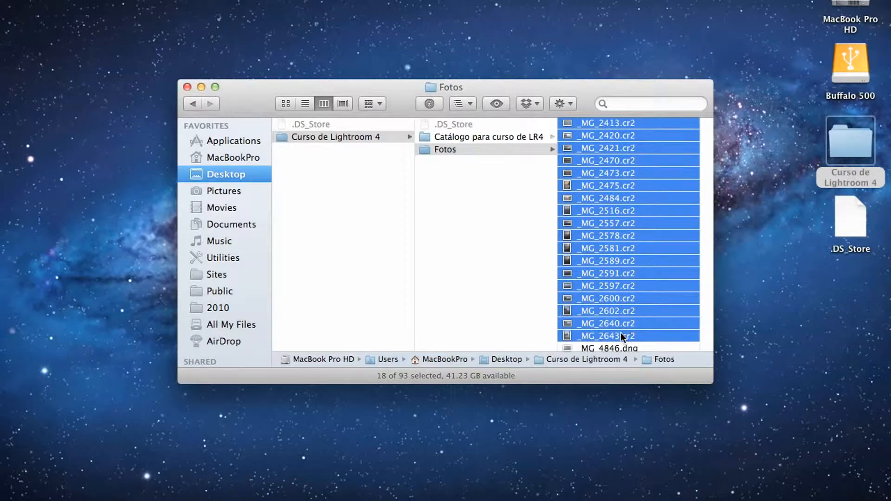
Bring the 18 selected CR2 photos from the Fotos folder into Lightroom and import them by adding them to the catalogue.
{"action": "left_click_drag", "start_coordinate": [616, 333], "coordinate": [707, 481]}
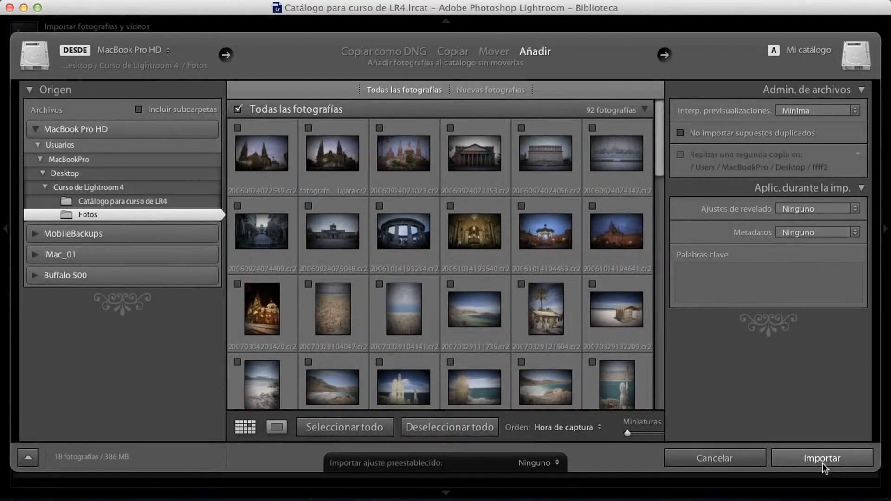
{"action": "left_click", "coordinate": [822, 463]}
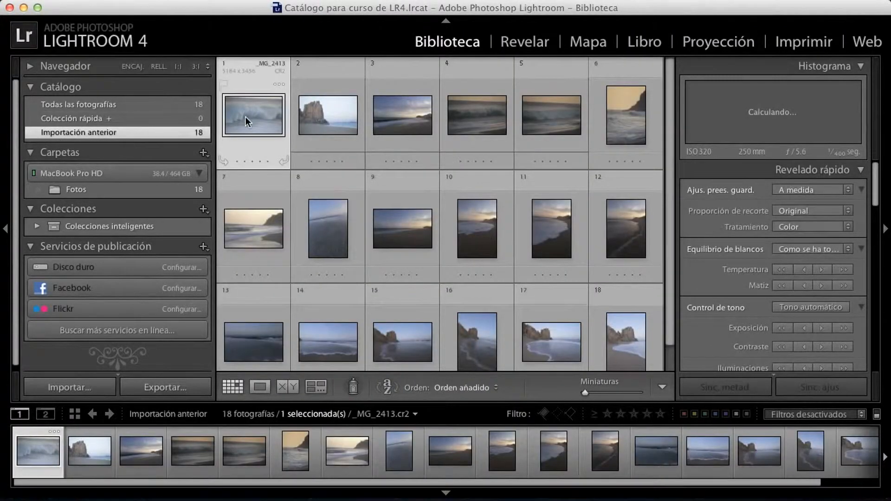
Open the first imported photo in loupe view, advance to _MG_2421.cr2 and rate it one star.
{"action": "double_click", "coordinate": [246, 116]}
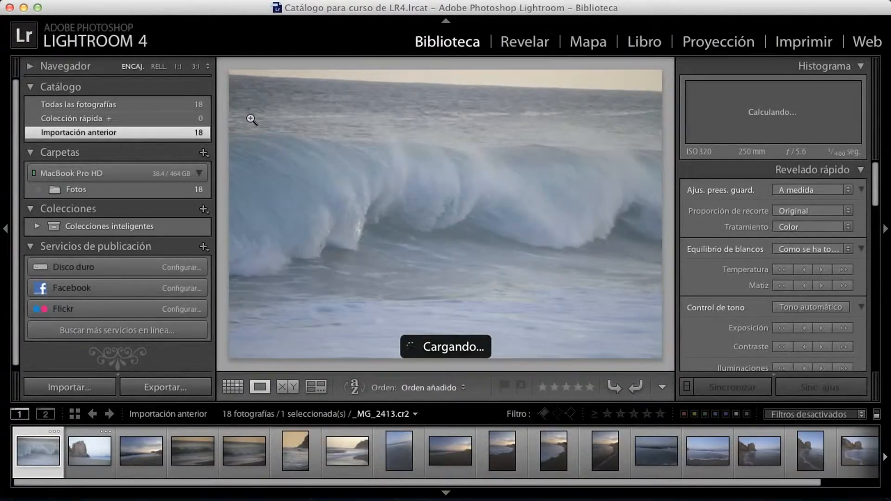
{"action": "key", "text": "Right"}
{"action": "key", "text": "Right"}
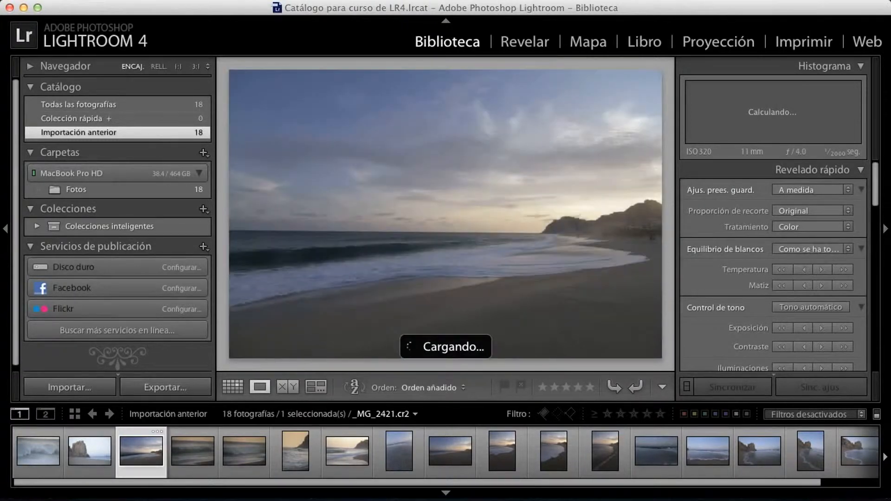
{"action": "key", "text": "1"}
Go on through the imported photos and rate _MG_2484.cr2 and _MG_2516.cr2 one star each.
{"action": "key", "text": "Right"}
{"action": "key", "text": "Right"}
{"action": "key", "text": "Right"}
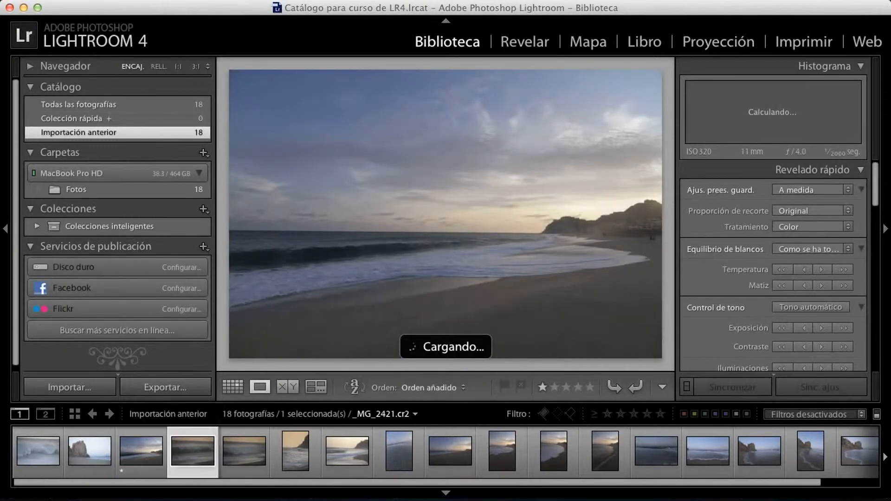
{"action": "key", "text": "Right"}
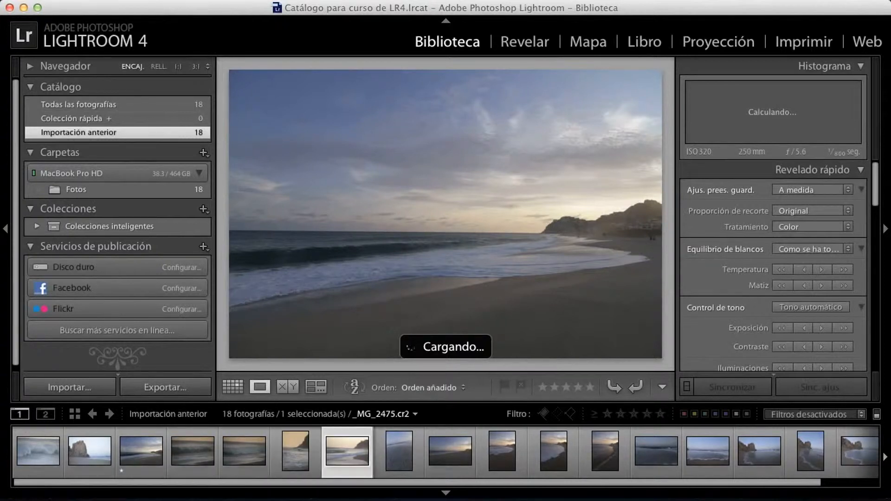
{"action": "key", "text": "1"}
{"action": "key", "text": "Right"}
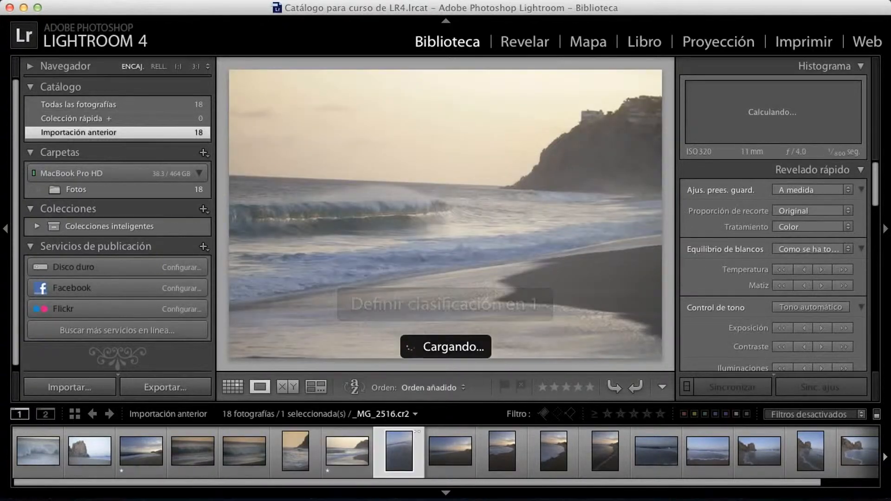
{"action": "key", "text": "1"}
Review the remaining imported photos and give _MG_2589.cr2 and _MG_2602.cr2 one star each.
{"action": "key", "text": "Right"}
{"action": "key", "text": "Right"}
{"action": "key", "text": "Right"}
{"action": "key", "text": "Right"}
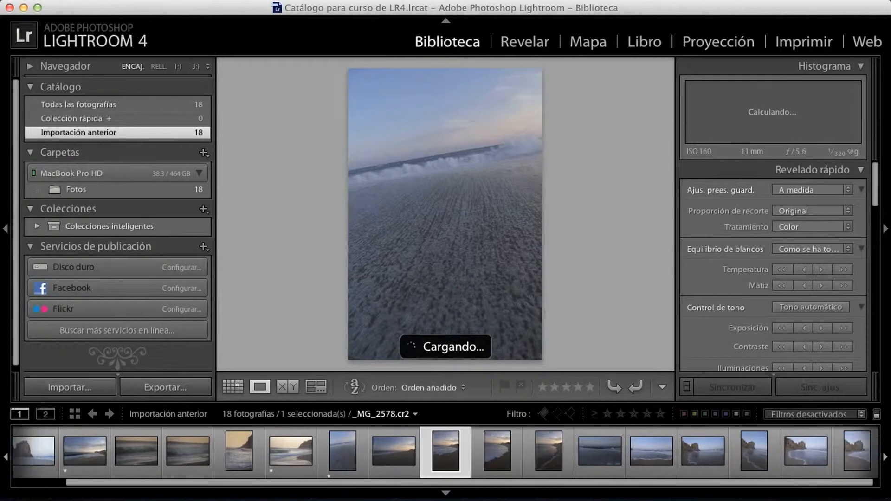
{"action": "key", "text": "1"}
{"action": "key", "text": "Right"}
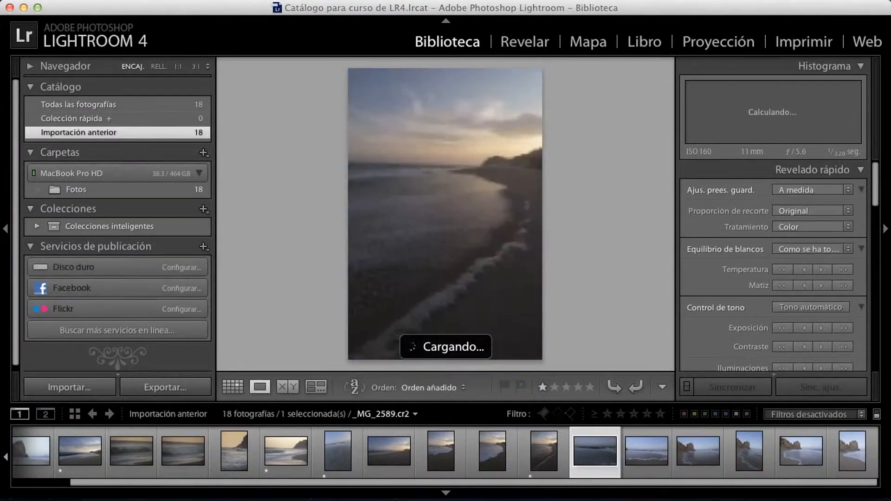
{"action": "key", "text": "Right"}
{"action": "key", "text": "Right"}
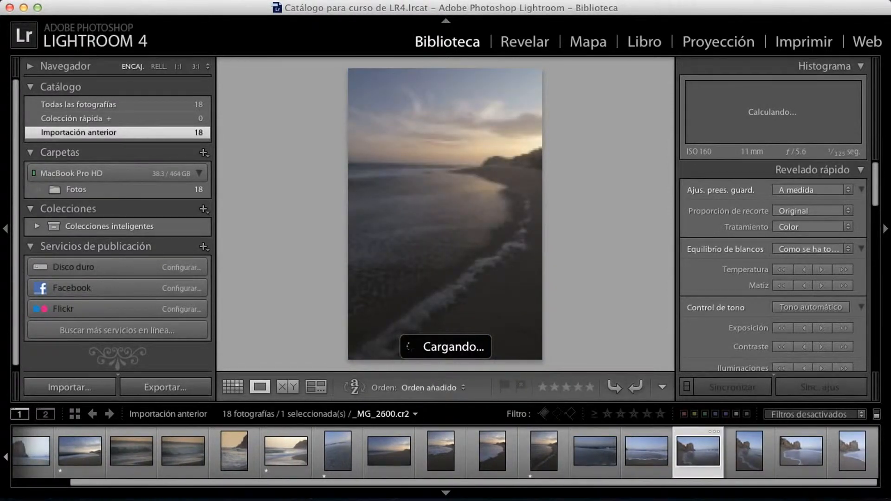
{"action": "key", "text": "Right"}
{"action": "key", "text": "1"}
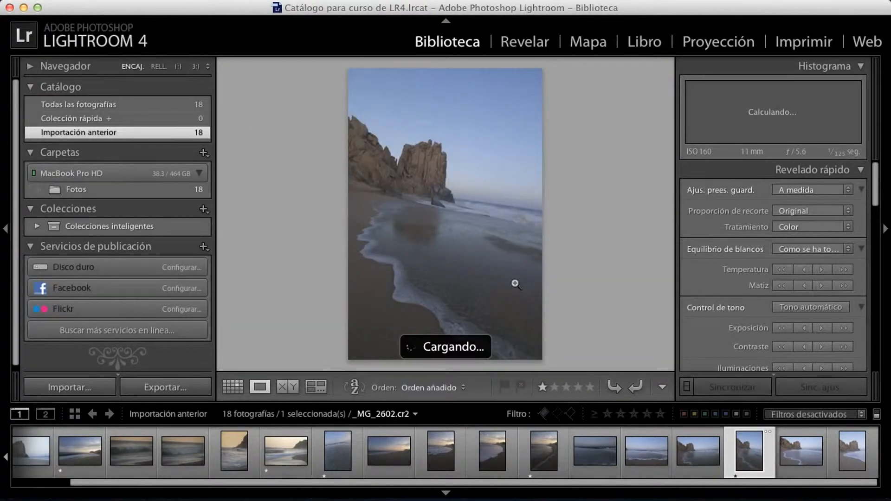
Filter the imported photos to those rated one star and higher.
{"action": "left_click", "coordinate": [607, 414]}
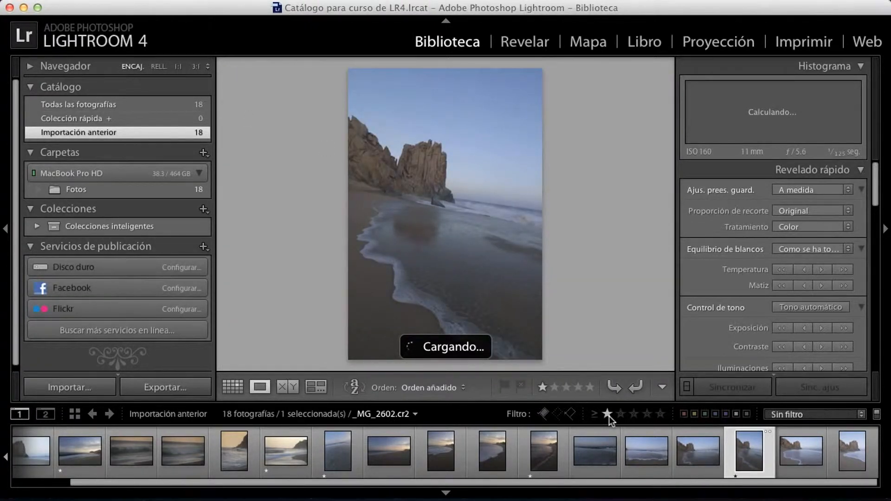
{"action": "left_click", "coordinate": [608, 414]}
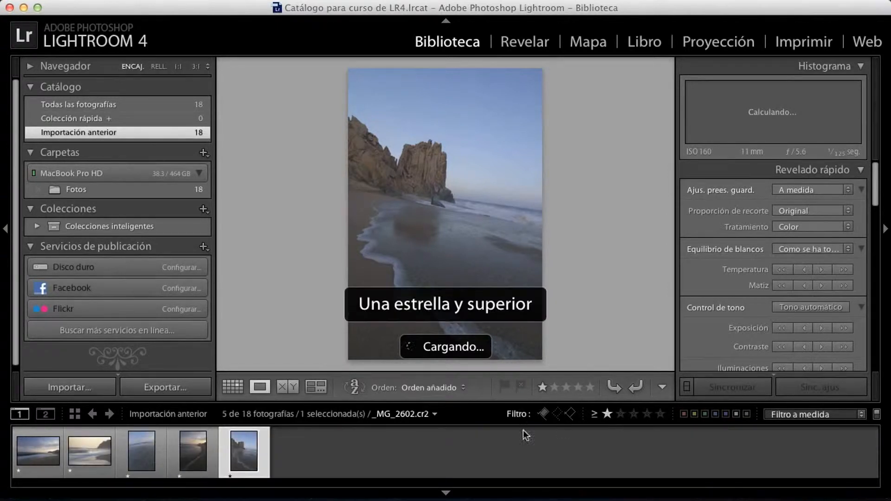
Review the one-star photos, then rate _MG_2421.cr2 two stars and restrict the filter to two stars and higher.
{"action": "left_click", "coordinate": [39, 451]}
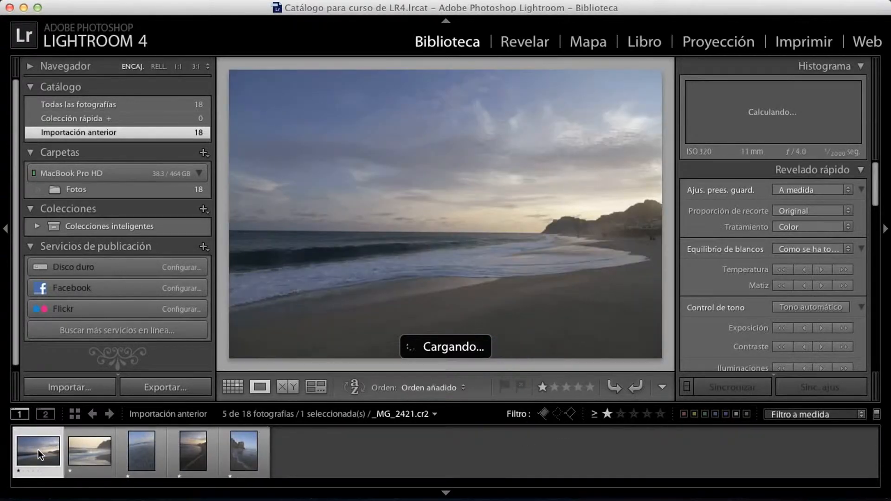
{"action": "key", "text": "Right"}
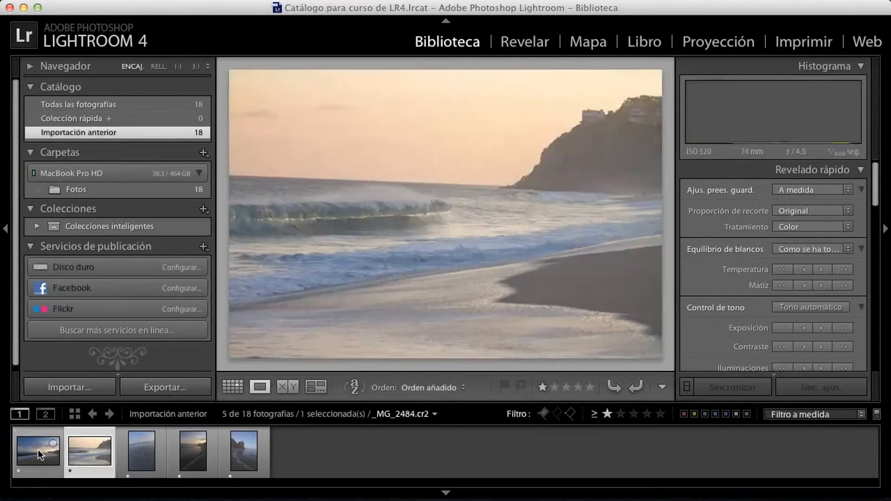
{"action": "key", "text": "Right"}
{"action": "key", "text": "Right"}
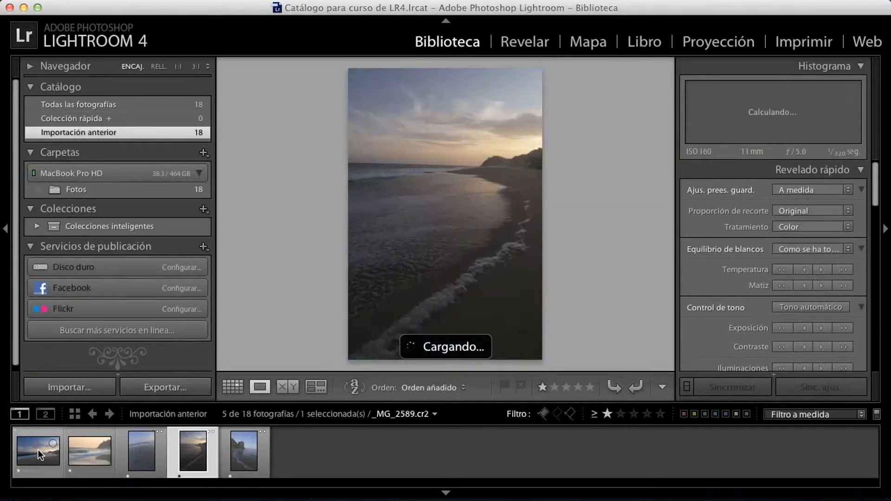
{"action": "key", "text": "Left"}
{"action": "key", "text": "Left"}
{"action": "key", "text": "Left"}
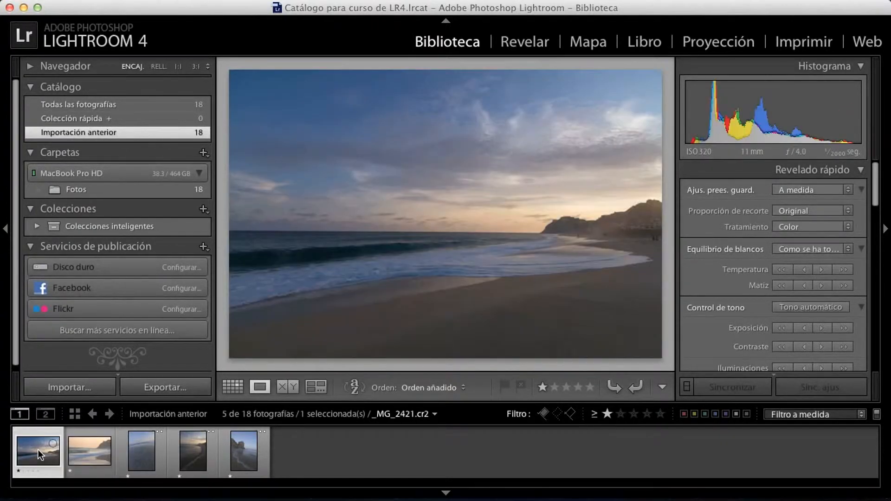
{"action": "key", "text": "2"}
{"action": "left_click", "coordinate": [622, 413]}
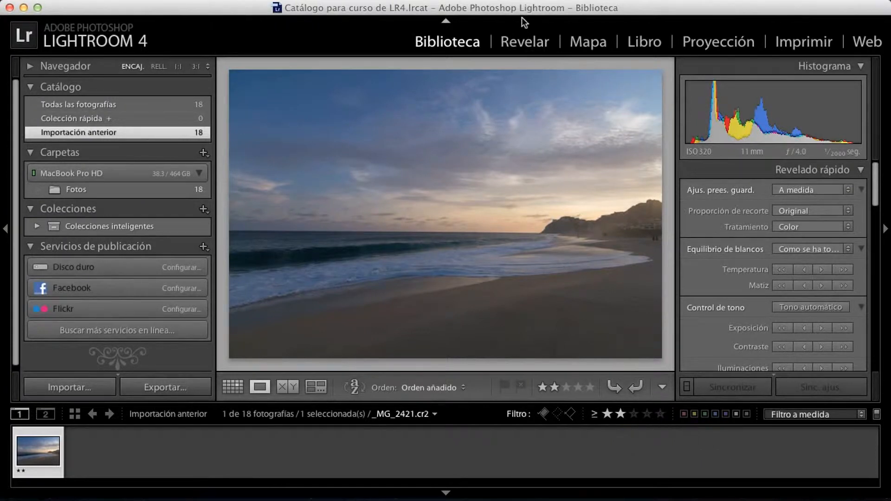
In the Revelar module, set the photo's Sombras to +58, Negros to +52, Blancos to -49 and Iluminaciones to -53.
{"action": "left_click", "coordinate": [527, 41]}
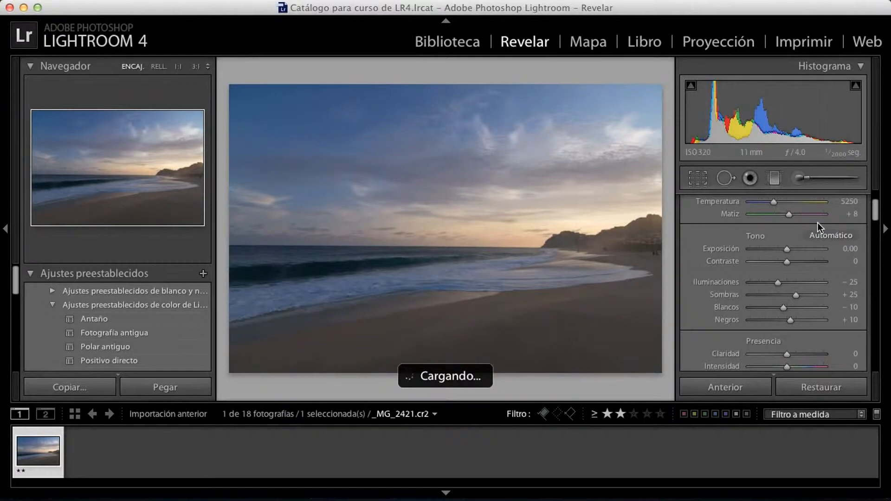
{"action": "scroll", "coordinate": [818, 223], "scroll_direction": "up", "scroll_amount": 3}
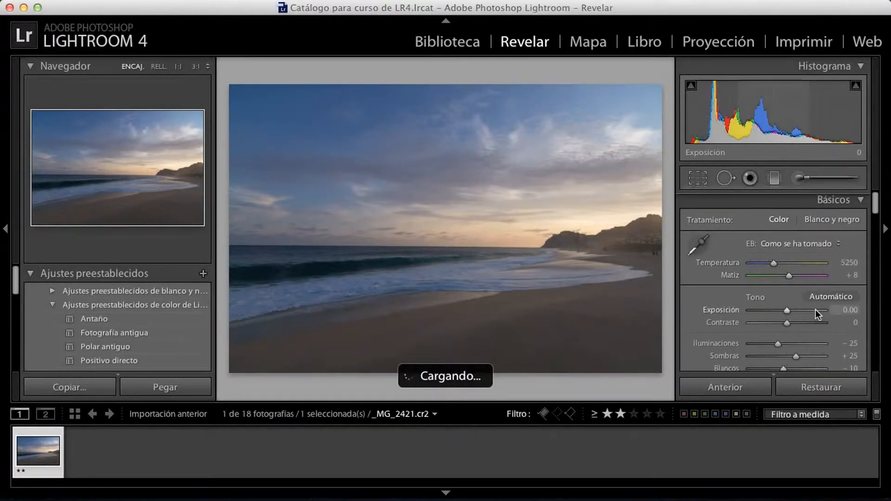
{"action": "scroll", "coordinate": [814, 310], "scroll_direction": "down", "scroll_amount": 1}
{"action": "scroll", "coordinate": [815, 310], "scroll_direction": "down", "scroll_amount": 5}
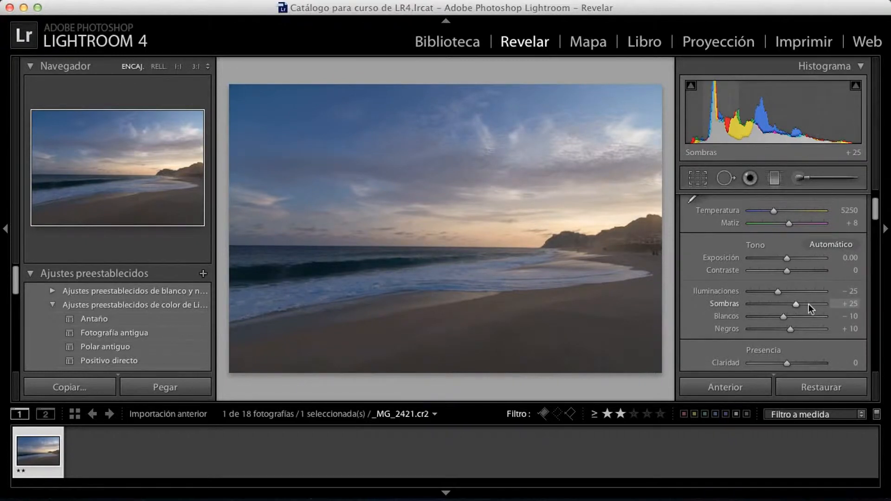
{"action": "left_click", "coordinate": [808, 305]}
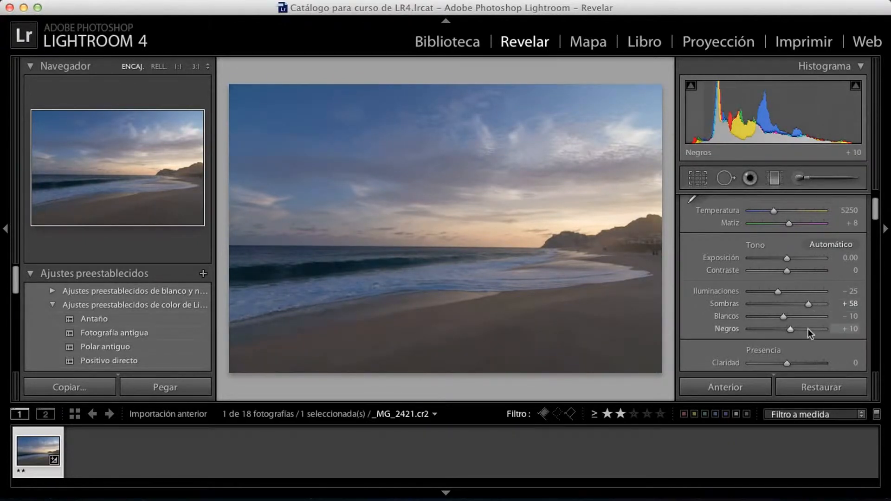
{"action": "left_click_drag", "start_coordinate": [809, 328], "coordinate": [768, 316]}
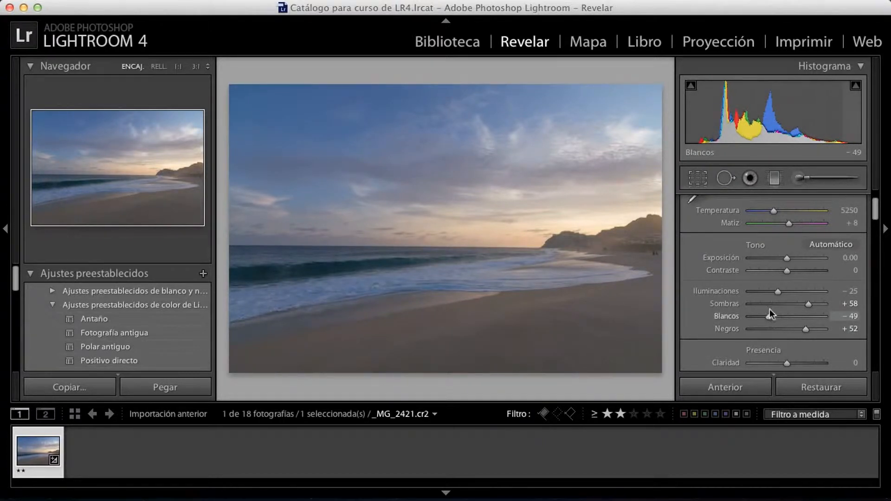
{"action": "left_click_drag", "start_coordinate": [769, 291], "coordinate": [765, 291]}
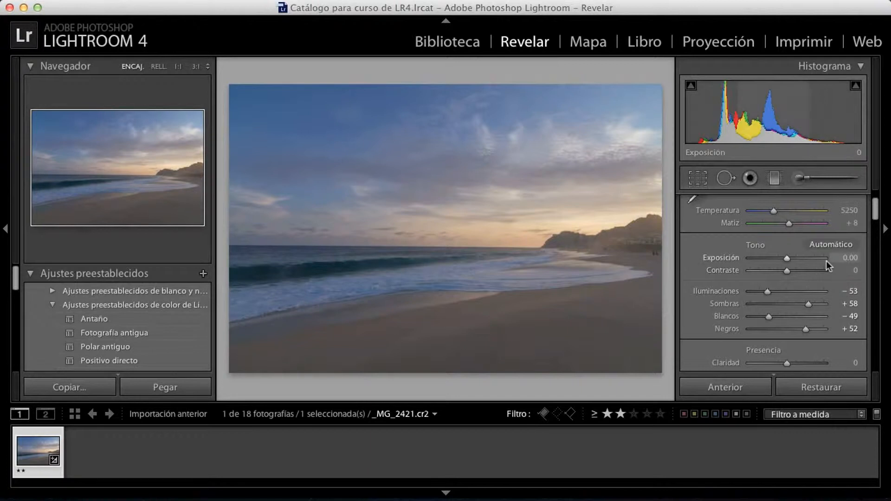
Set the photo's Contraste to +33 and Exposición to +0.65.
{"action": "left_click", "coordinate": [799, 271]}
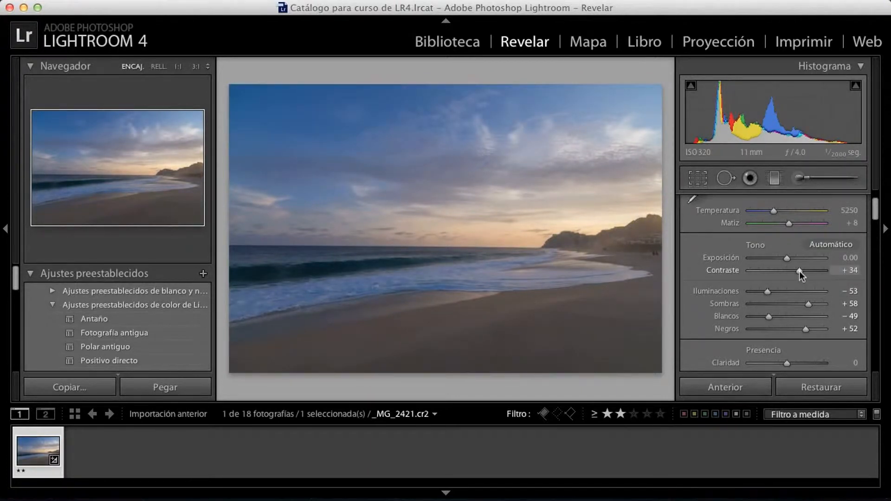
{"action": "left_click_drag", "start_coordinate": [799, 271], "coordinate": [790, 259]}
{"action": "left_click", "coordinate": [797, 260]}
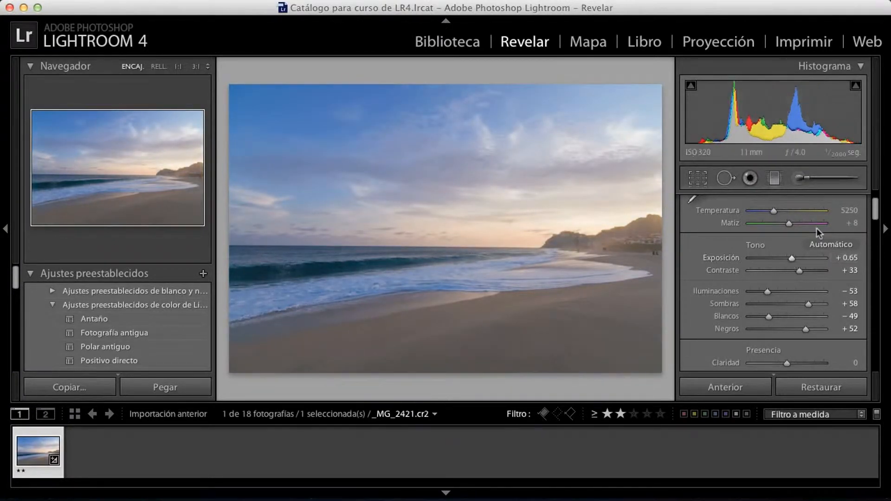
Warm the photo's white balance by setting Temperatura to 5650.
{"action": "scroll", "coordinate": [817, 227], "scroll_direction": "up", "scroll_amount": 3}
{"action": "left_click_drag", "start_coordinate": [840, 262], "coordinate": [854, 262]}
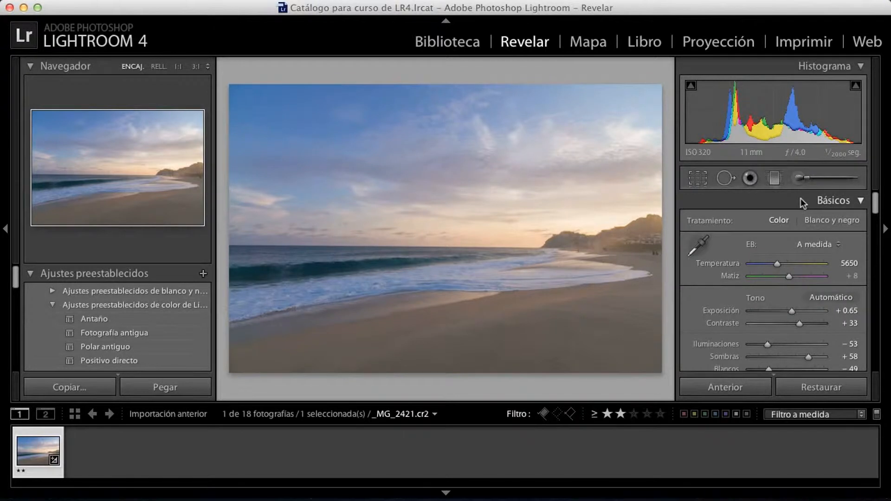
Add a diagonal graduated filter from the upper-left sky down to the sand, with Temperatura 23 and Exposición 0.20.
{"action": "left_click", "coordinate": [774, 177]}
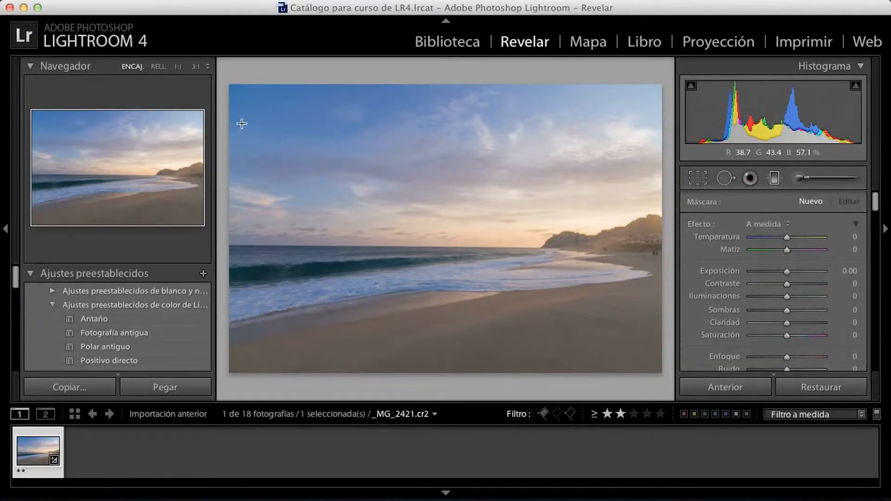
{"action": "left_click_drag", "start_coordinate": [242, 123], "coordinate": [372, 352]}
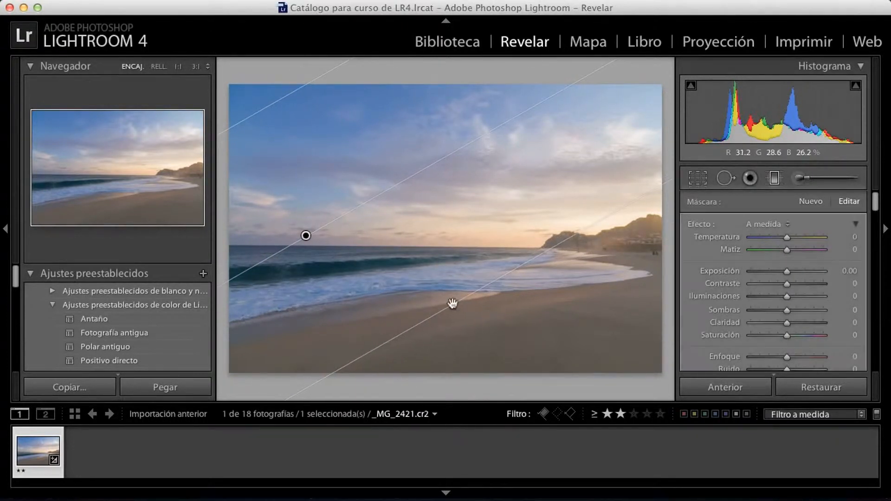
{"action": "left_click", "coordinate": [798, 237]}
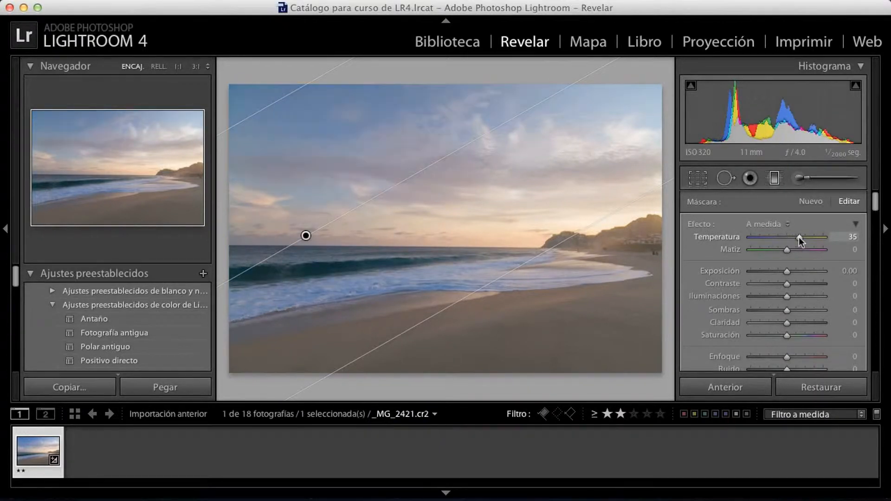
{"action": "left_click_drag", "start_coordinate": [798, 237], "coordinate": [796, 237]}
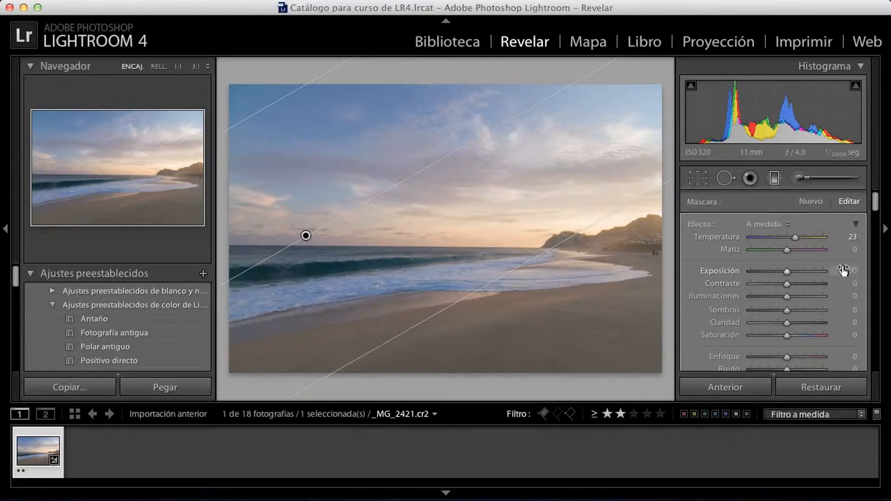
{"action": "left_click_drag", "start_coordinate": [843, 271], "coordinate": [850, 271]}
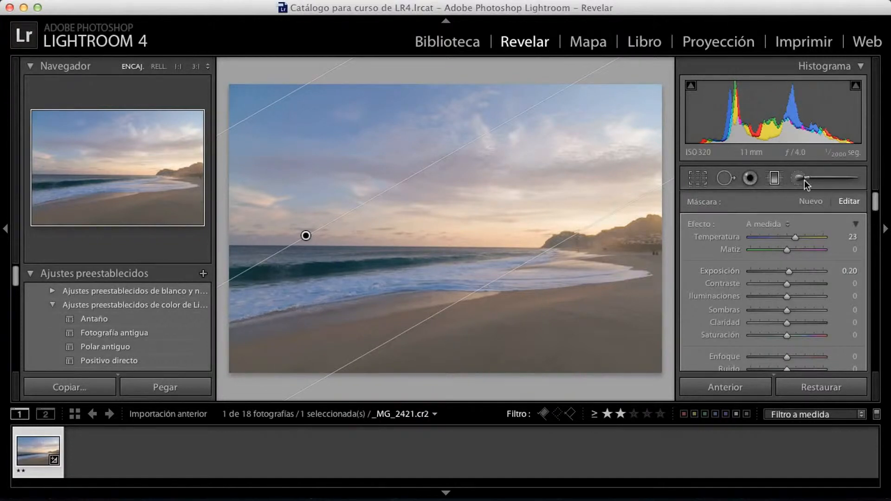
{"action": "left_click", "coordinate": [774, 177]}
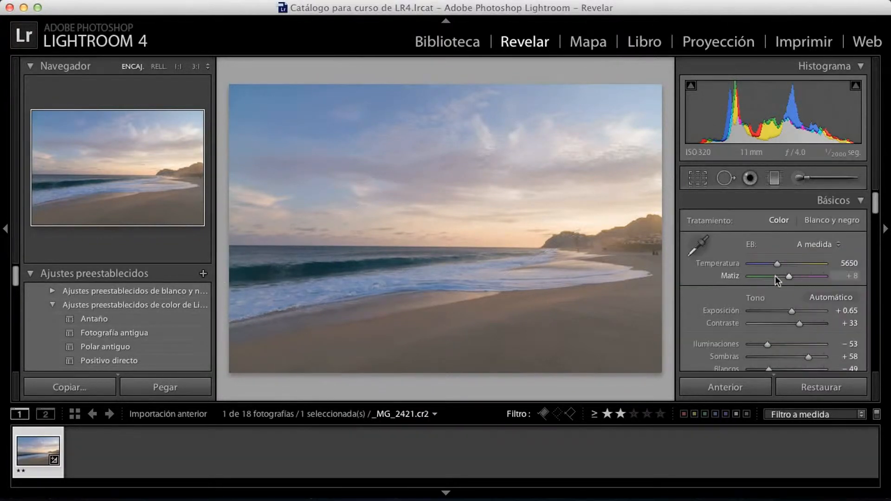
Set the photo's Intensidad to +35 and Claridad to +32 in the Presencia settings.
{"action": "scroll", "coordinate": [773, 276], "scroll_direction": "down", "scroll_amount": 2}
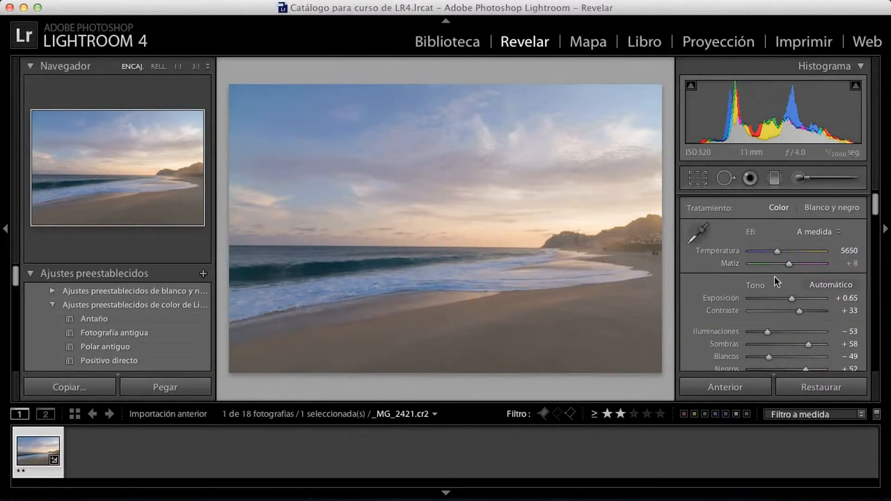
{"action": "left_click", "coordinate": [859, 66]}
{"action": "scroll", "coordinate": [765, 238], "scroll_direction": "down", "scroll_amount": 3}
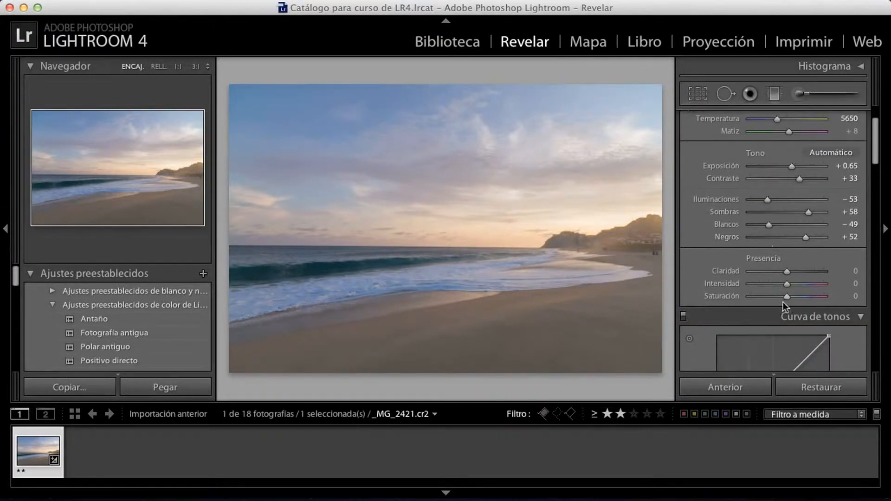
{"action": "left_click", "coordinate": [801, 284]}
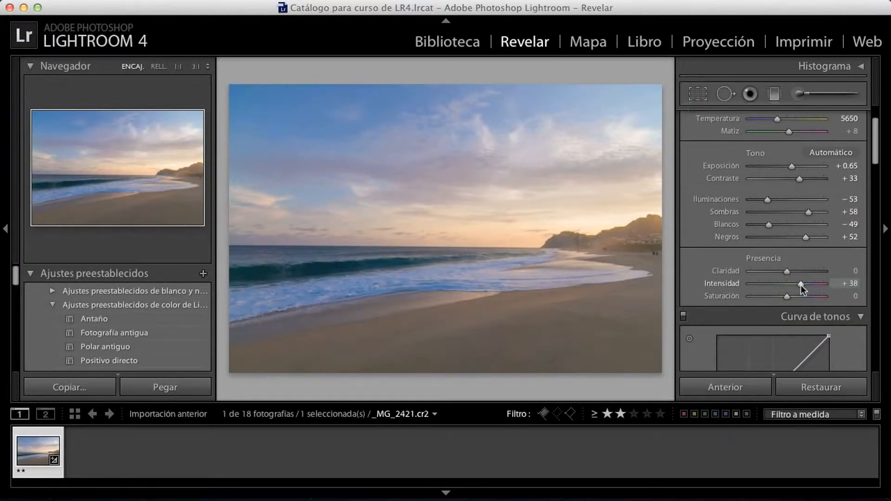
{"action": "left_click", "coordinate": [798, 271]}
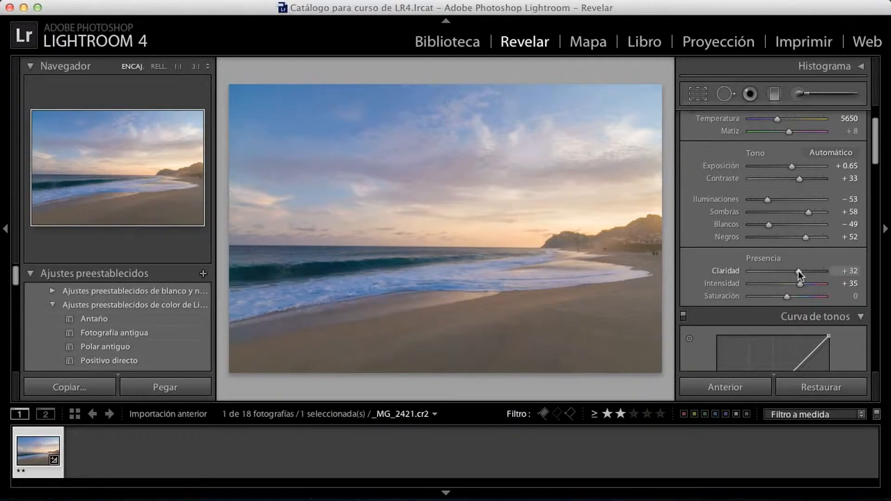
Sharpen the photo by setting the Enfoque Cantidad to 68.
{"action": "scroll", "coordinate": [798, 271], "scroll_direction": "down", "scroll_amount": 3}
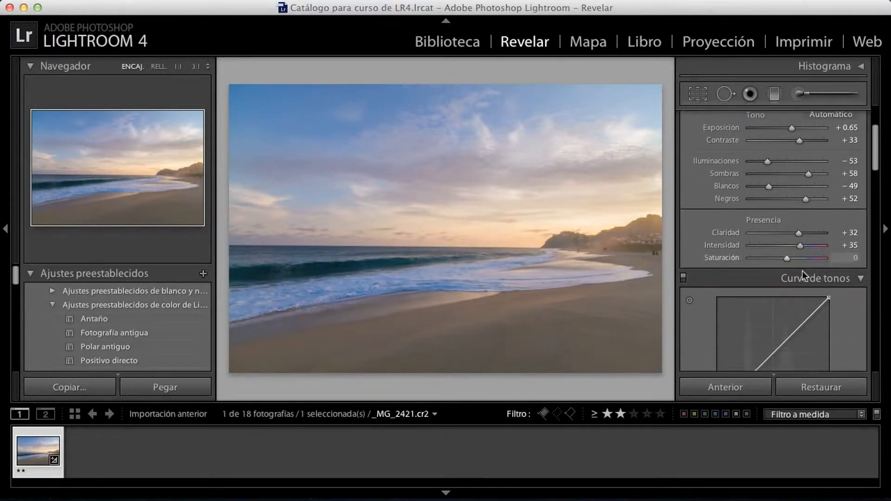
{"action": "scroll", "coordinate": [867, 275], "scroll_direction": "down", "scroll_amount": 10}
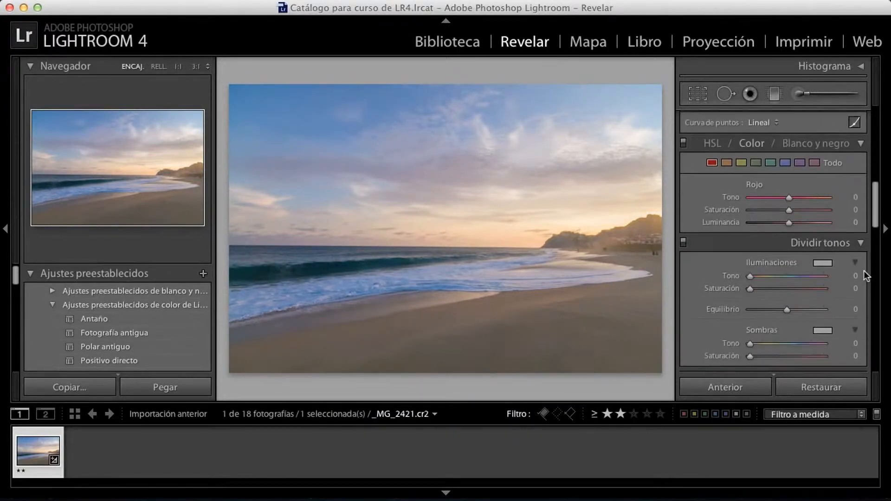
{"action": "scroll", "coordinate": [864, 271], "scroll_direction": "down", "scroll_amount": 8}
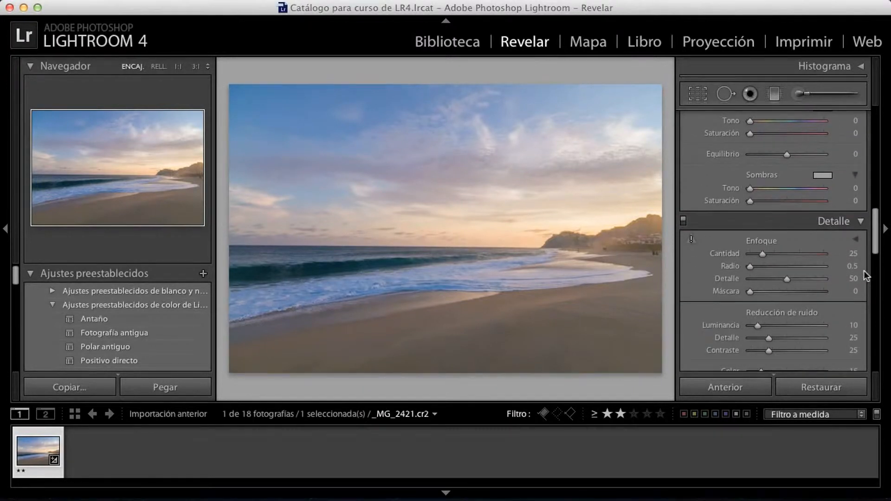
{"action": "left_click", "coordinate": [783, 208]}
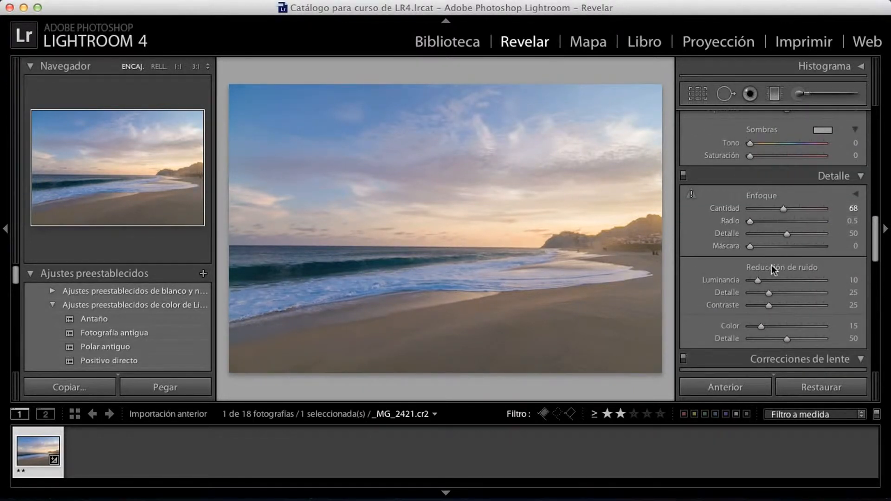
Reduce the photo's noise with Luminancia 25, Detalle 46 and Contraste 48.
{"action": "scroll", "coordinate": [771, 265], "scroll_direction": "down", "scroll_amount": 2}
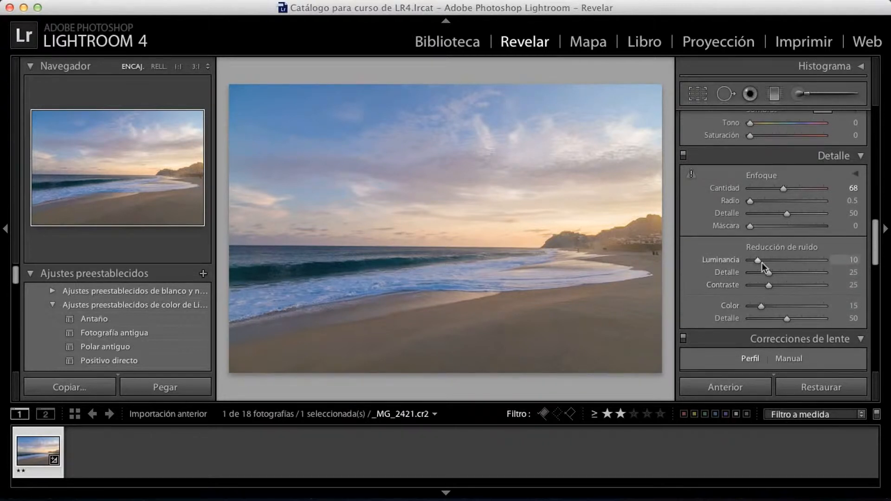
{"action": "left_click", "coordinate": [767, 260]}
{"action": "left_click", "coordinate": [783, 272]}
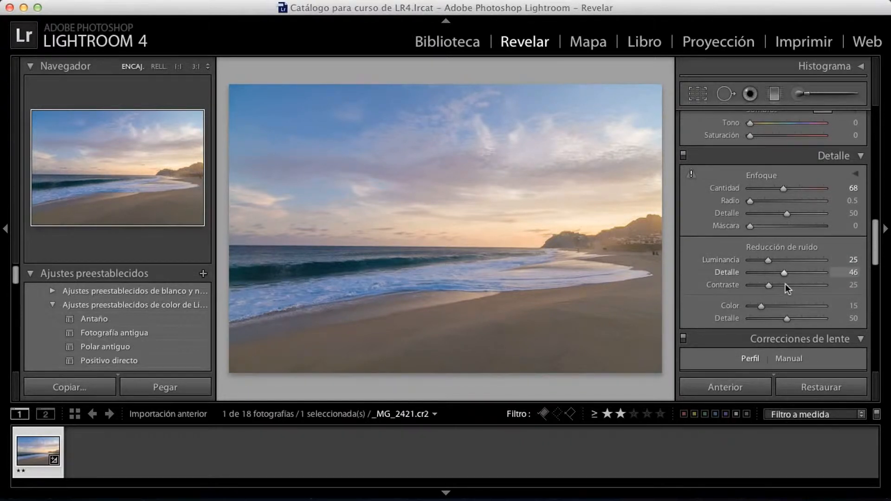
{"action": "left_click", "coordinate": [785, 285]}
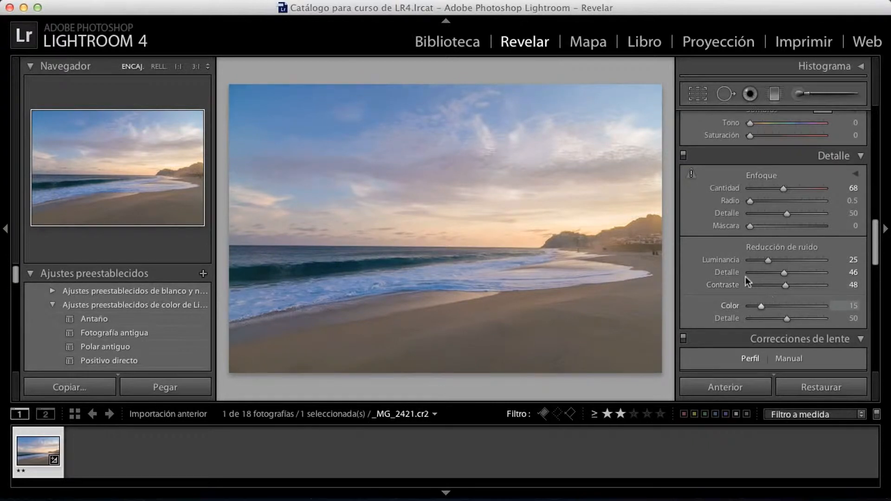
Correct the lens distortion with the Tokina AT-X 116 PRO DX 11-16mm F2.8 profile.
{"action": "scroll", "coordinate": [728, 277], "scroll_direction": "down", "scroll_amount": 3}
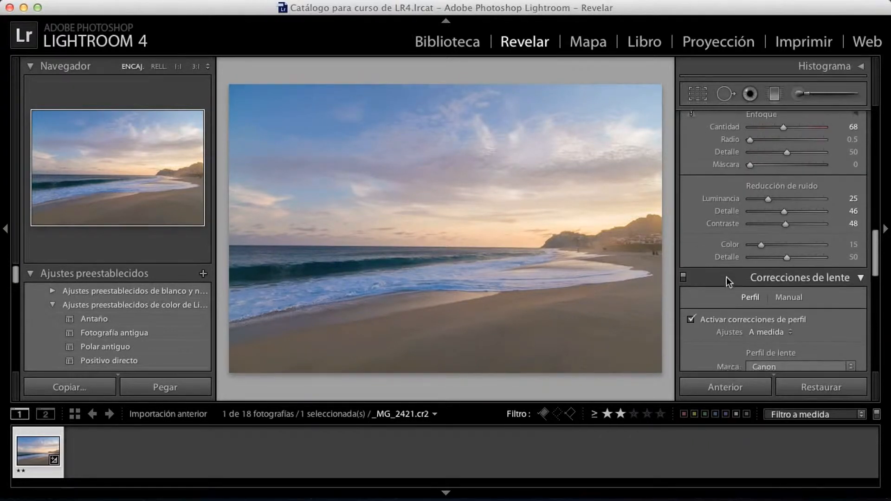
{"action": "scroll", "coordinate": [726, 277], "scroll_direction": "down", "scroll_amount": 4}
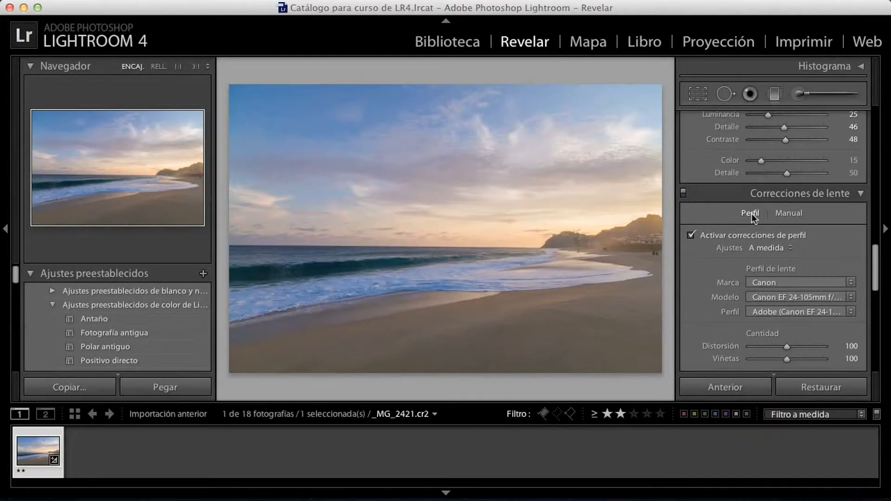
{"action": "left_click", "coordinate": [767, 247]}
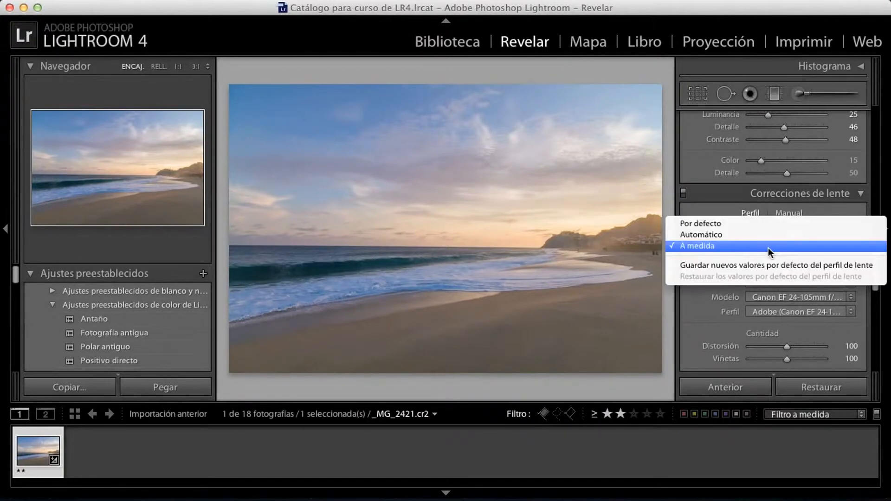
{"action": "left_click", "coordinate": [765, 238]}
{"action": "scroll", "coordinate": [764, 238], "scroll_direction": "down", "scroll_amount": 3}
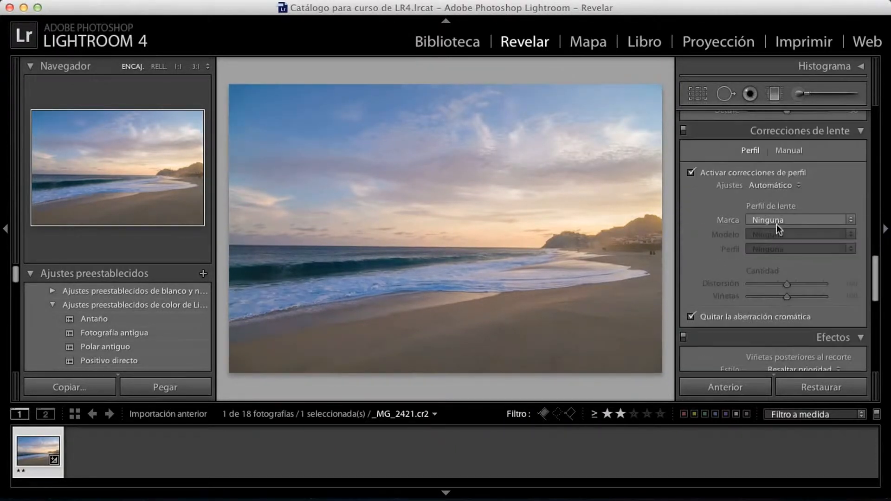
{"action": "left_click", "coordinate": [778, 220]}
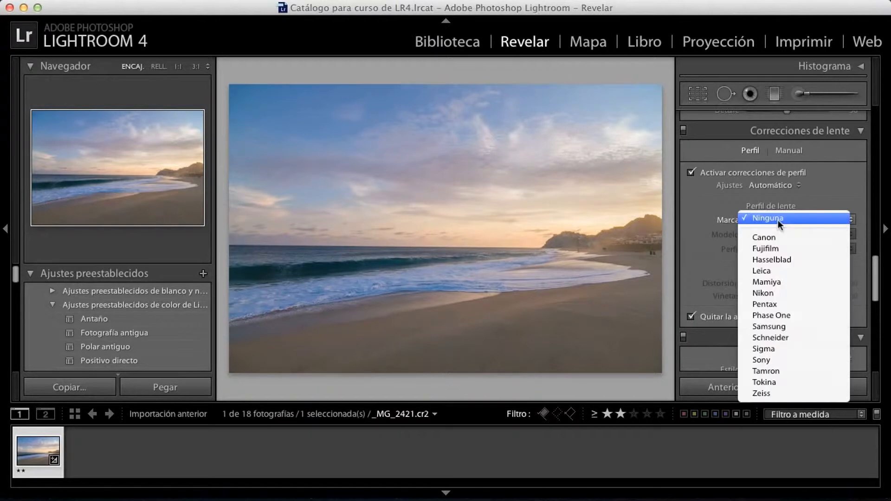
{"action": "left_click", "coordinate": [769, 381]}
{"action": "left_click", "coordinate": [808, 233]}
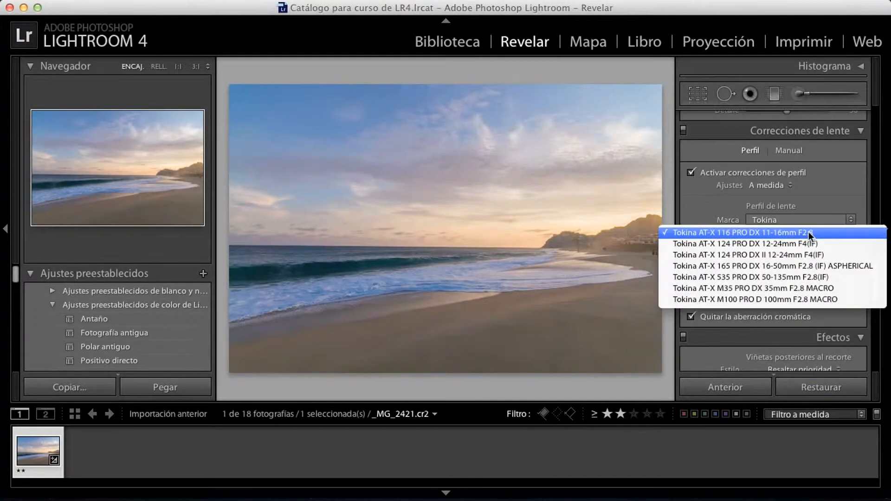
{"action": "left_click", "coordinate": [836, 232]}
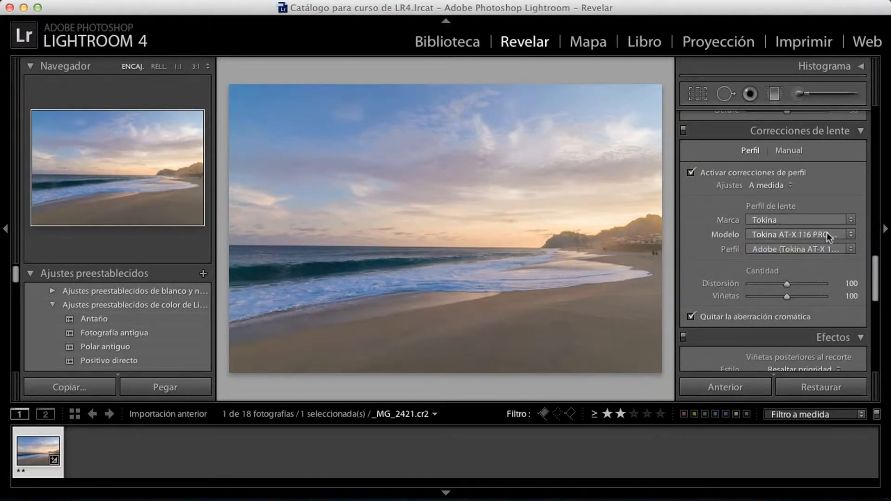
Add a soft post-crop vignette with Cantidad -20, Punto medio 24, Redondez +1 and Desvanecer 100.
{"action": "scroll", "coordinate": [826, 232], "scroll_direction": "down", "scroll_amount": 5}
{"action": "scroll", "coordinate": [826, 233], "scroll_direction": "down", "scroll_amount": 1}
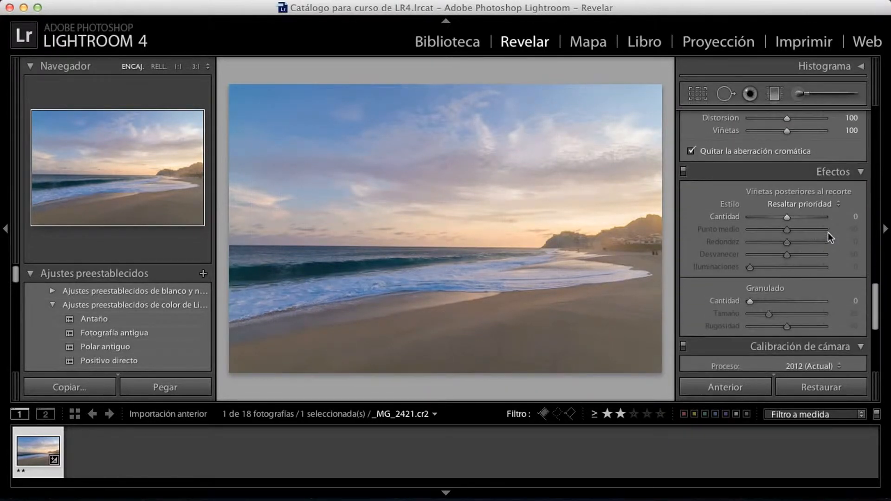
{"action": "left_click", "coordinate": [772, 216]}
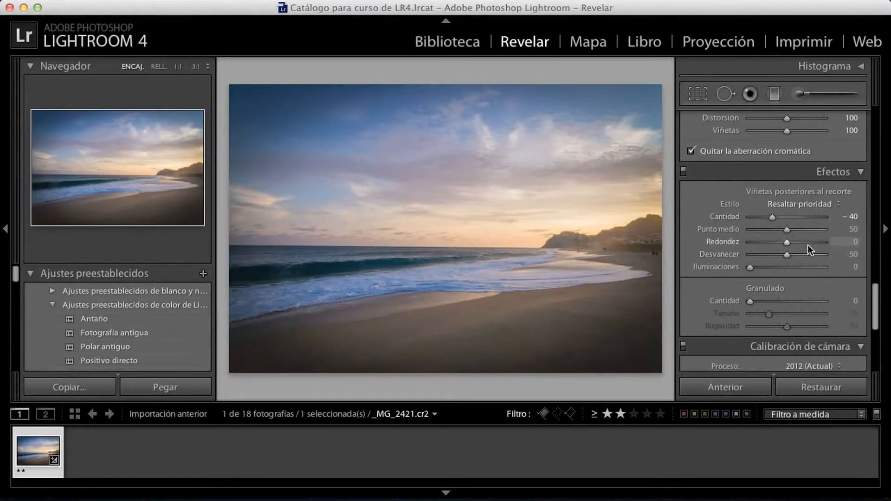
{"action": "left_click_drag", "start_coordinate": [808, 254], "coordinate": [842, 253]}
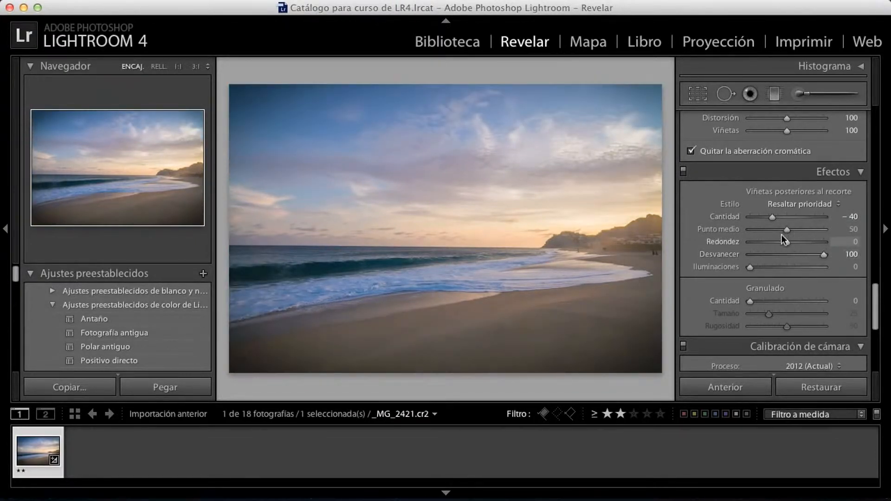
{"action": "left_click", "coordinate": [768, 229]}
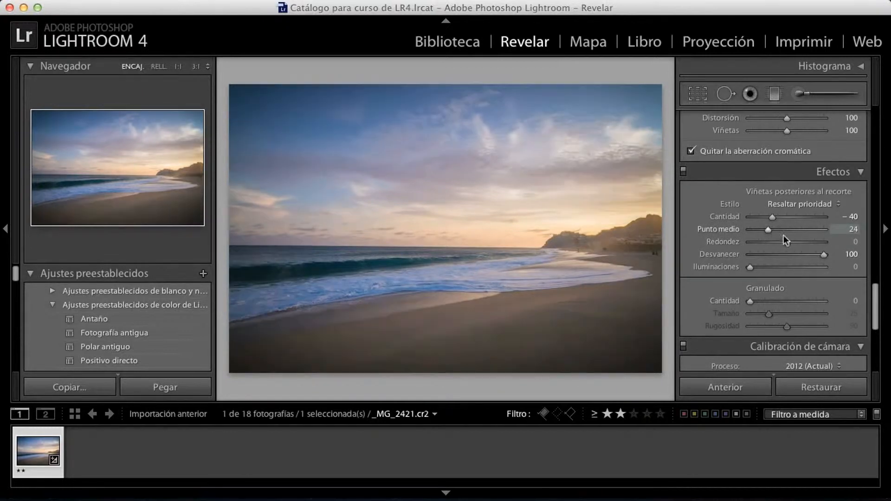
{"action": "left_click", "coordinate": [818, 242]}
{"action": "left_click_drag", "start_coordinate": [818, 242], "coordinate": [787, 241]}
{"action": "left_click_drag", "start_coordinate": [837, 216], "coordinate": [848, 217]}
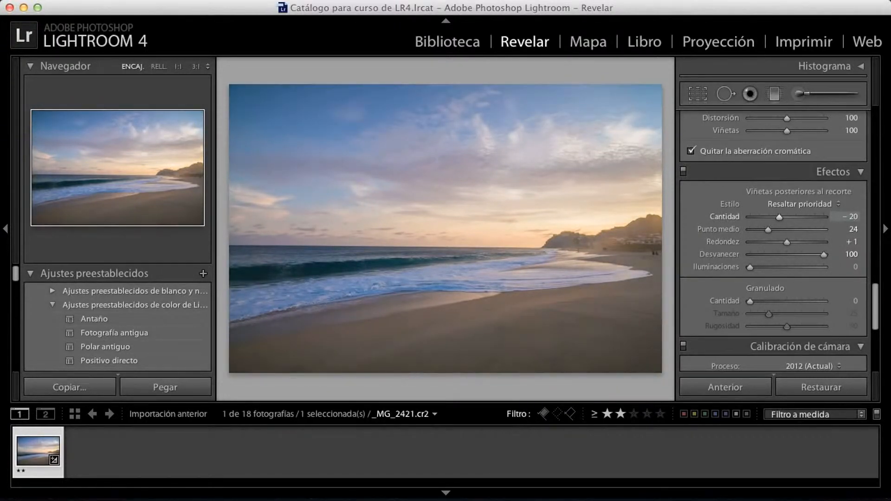
Change the camera calibration profile to Camera Landscape.
{"action": "scroll", "coordinate": [845, 216], "scroll_direction": "down", "scroll_amount": 3}
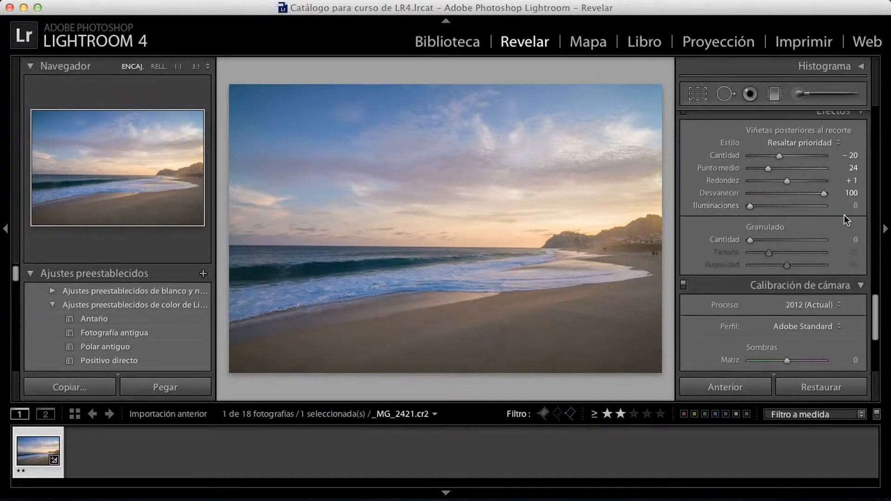
{"action": "scroll", "coordinate": [845, 216], "scroll_direction": "down", "scroll_amount": 2}
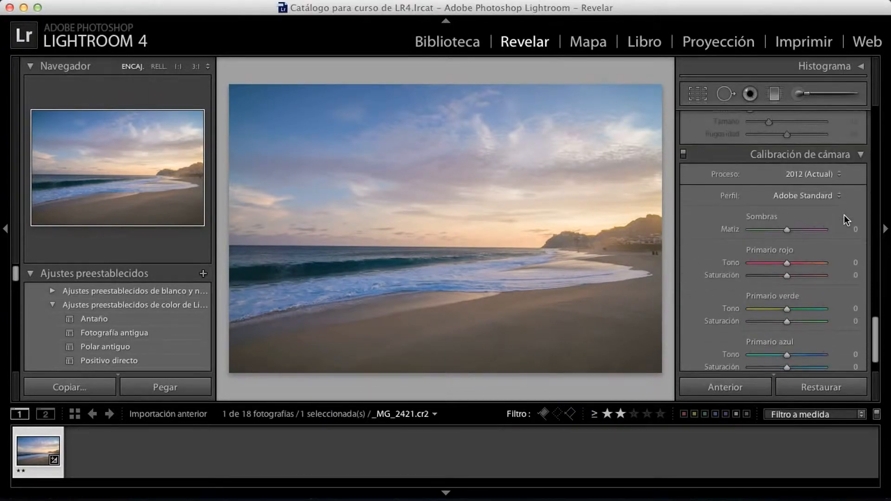
{"action": "left_click", "coordinate": [812, 197]}
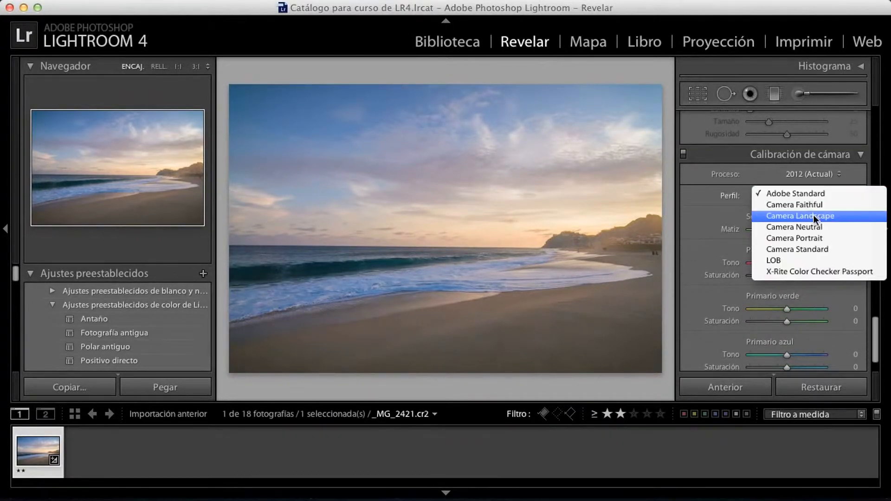
{"action": "left_click", "coordinate": [813, 219]}
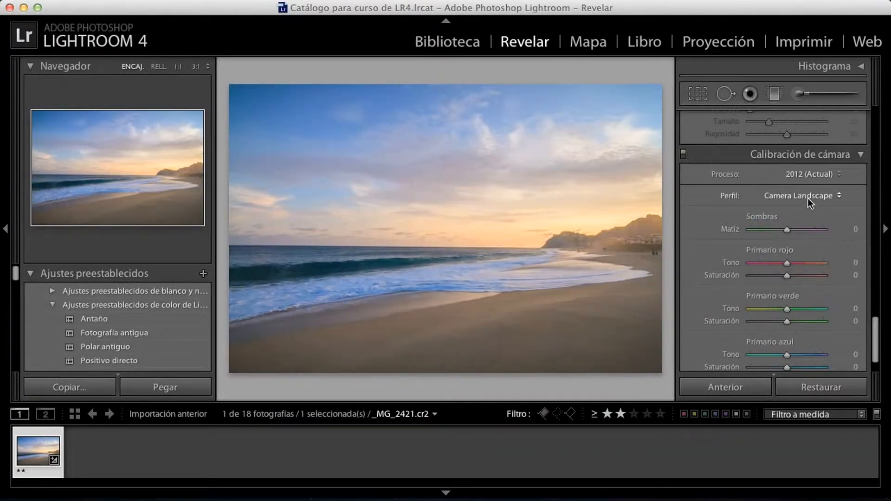
Compare the developed photo with its original version by toggling the before view on and off.
{"action": "scroll", "coordinate": [816, 230], "scroll_direction": "up", "scroll_amount": 15}
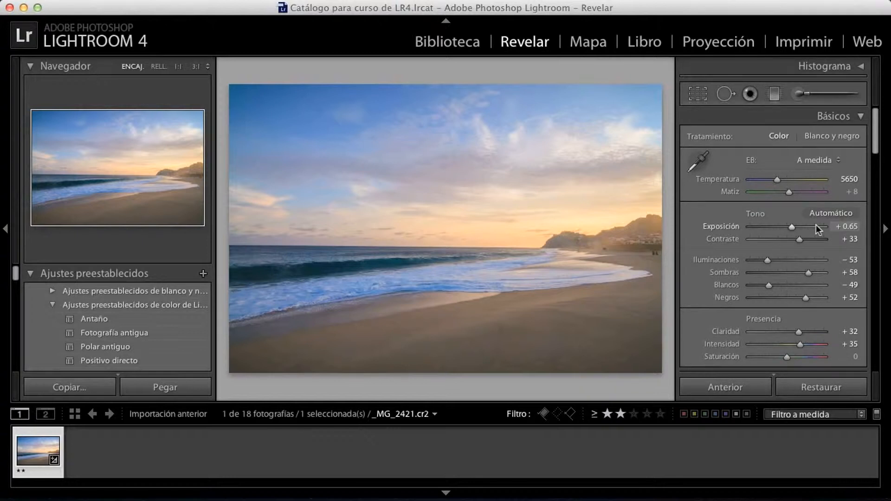
{"action": "key", "text": "shift"}
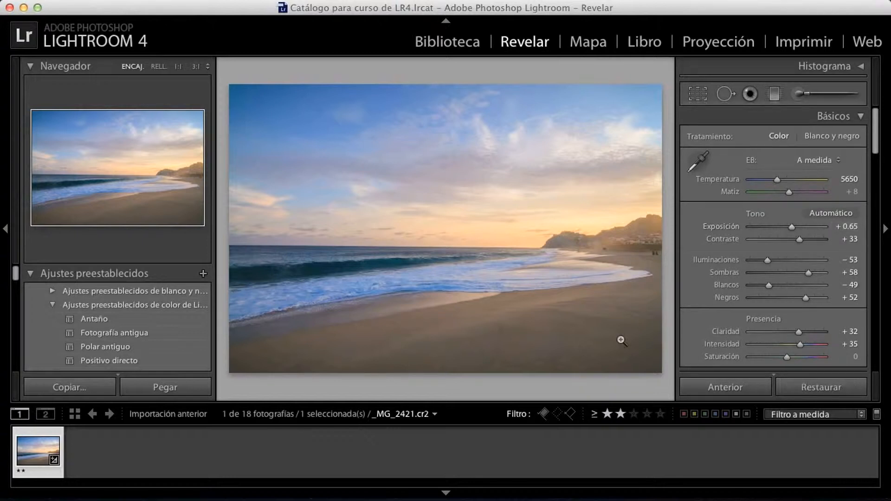
{"action": "key", "text": "shift"}
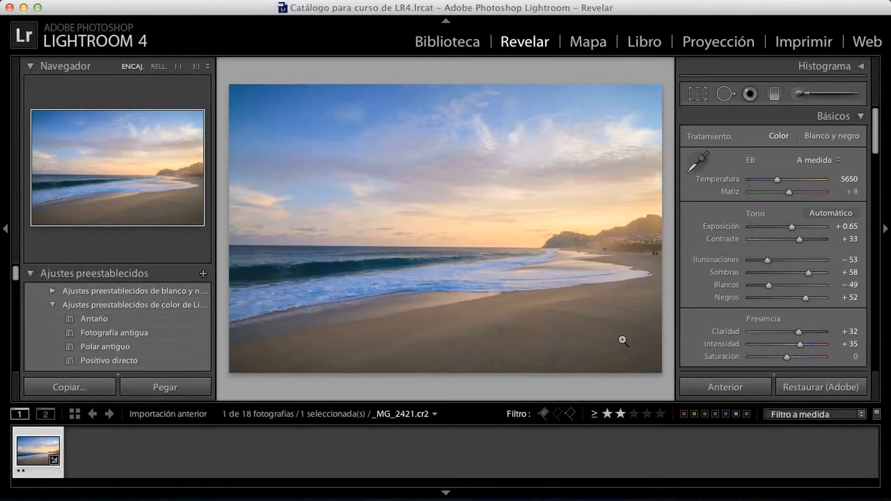
{"action": "key", "text": "backslash"}
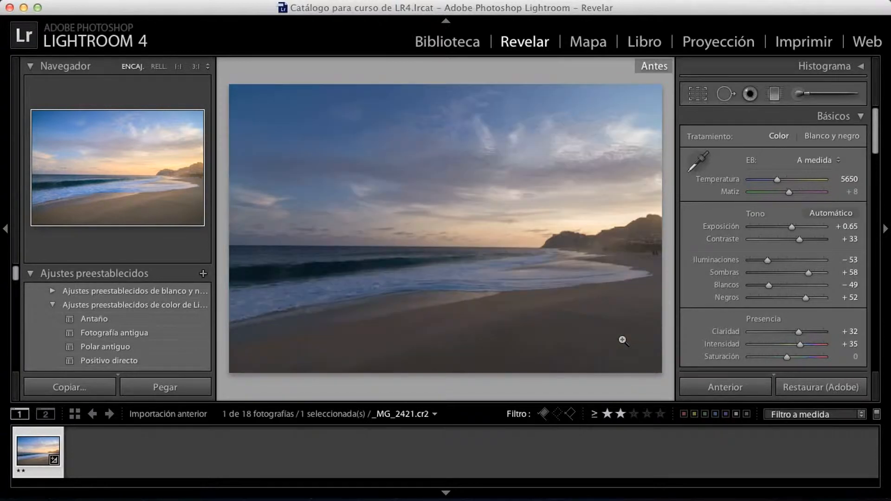
{"action": "key", "text": "backslash"}
{"action": "key", "text": "backslash"}
{"action": "key", "text": "backslash"}
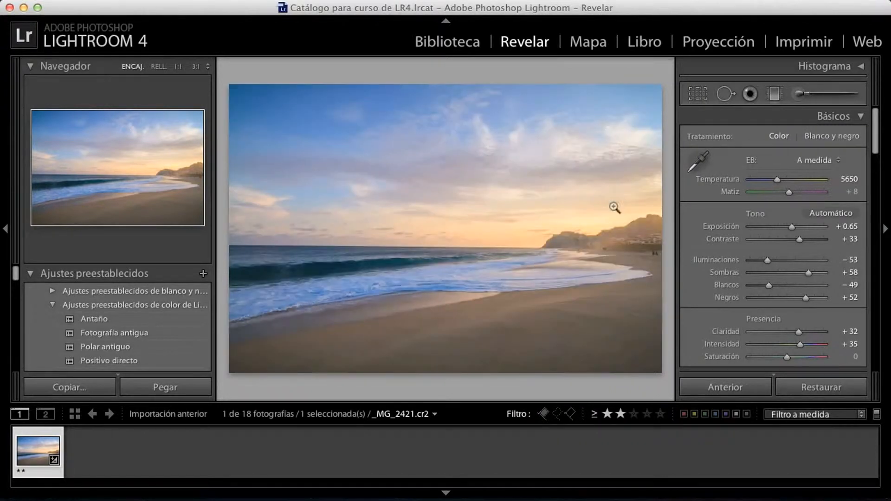
Geotag _MG_2421.cr2 by placing it in the map module on the southern shore of Cabo San Lucas, below Sol Mar.
{"action": "left_click", "coordinate": [588, 42]}
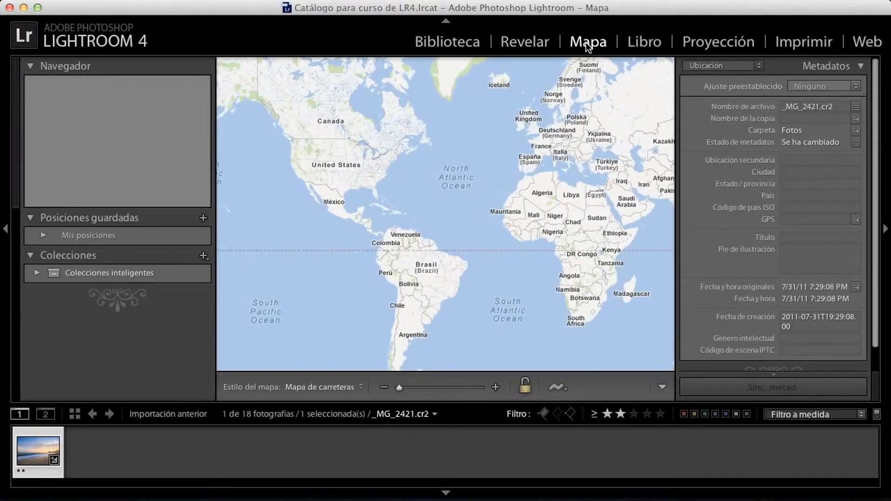
{"action": "double_click", "coordinate": [316, 203]}
{"action": "double_click", "coordinate": [316, 204]}
{"action": "double_click", "coordinate": [317, 203]}
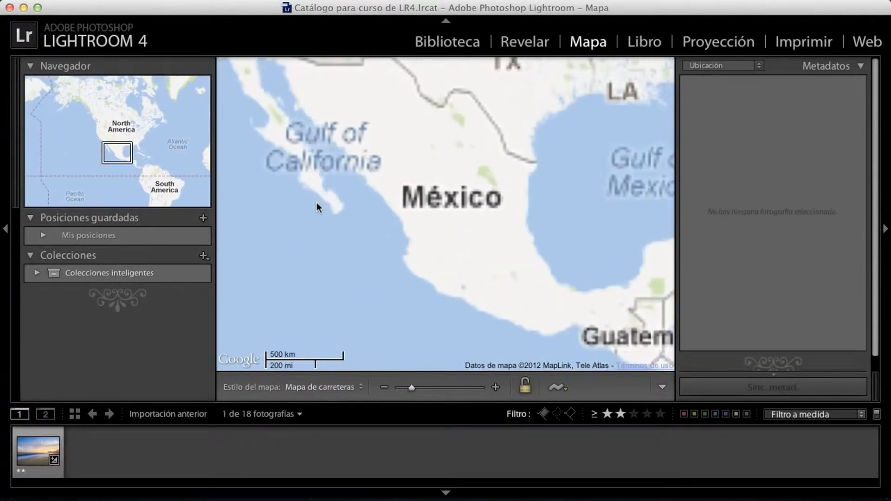
{"action": "scroll", "coordinate": [317, 202], "scroll_direction": "up", "scroll_amount": 2}
{"action": "scroll", "coordinate": [387, 261], "scroll_direction": "up", "scroll_amount": 3}
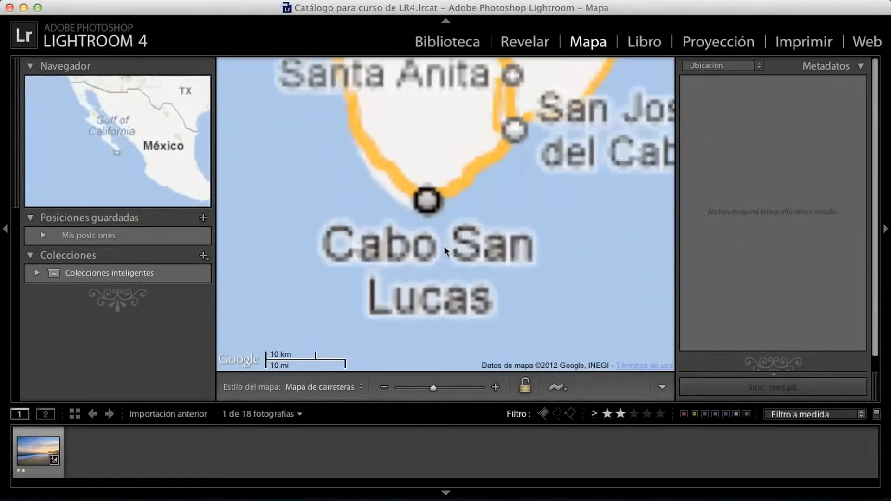
{"action": "scroll", "coordinate": [450, 194], "scroll_direction": "up", "scroll_amount": 2}
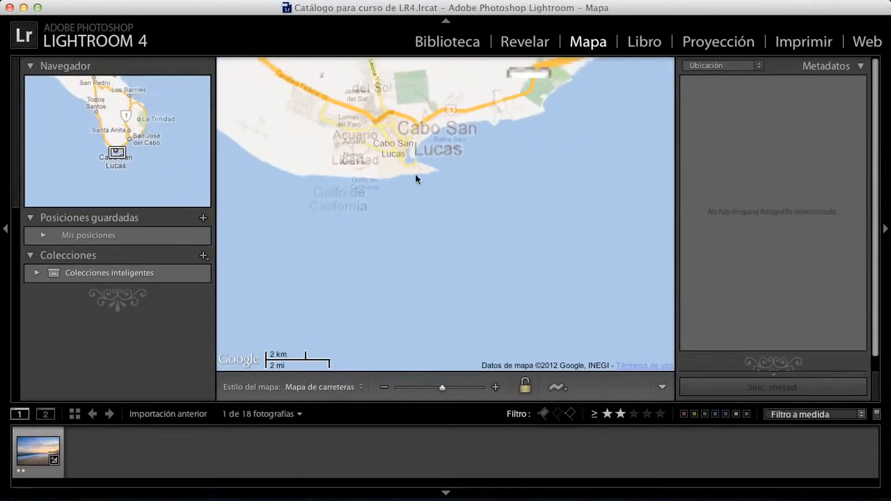
{"action": "scroll", "coordinate": [452, 219], "scroll_direction": "up", "scroll_amount": 3}
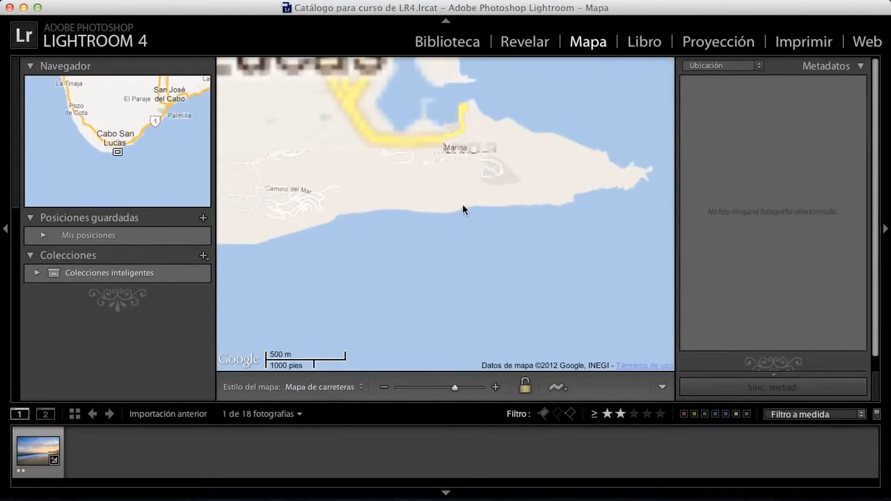
{"action": "scroll", "coordinate": [463, 216], "scroll_direction": "up", "scroll_amount": 1}
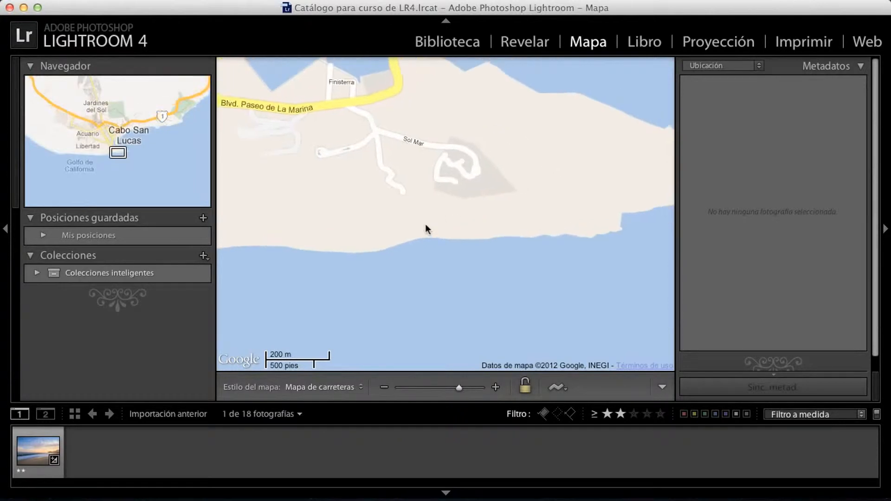
{"action": "mouse_move", "coordinate": [38, 452]}
{"action": "left_mouse_down"}
{"action": "mouse_move", "coordinate": [374, 290]}
{"action": "mouse_move", "coordinate": [461, 233]}
{"action": "left_mouse_up"}
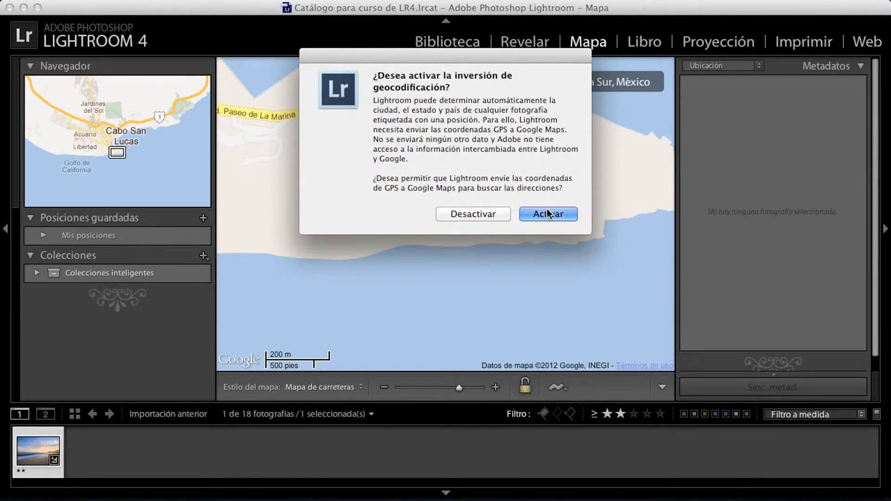
Enable reverse geocoding through Google Maps and examine the photo's location fields and GPS coordinates.
{"action": "left_click", "coordinate": [547, 214]}
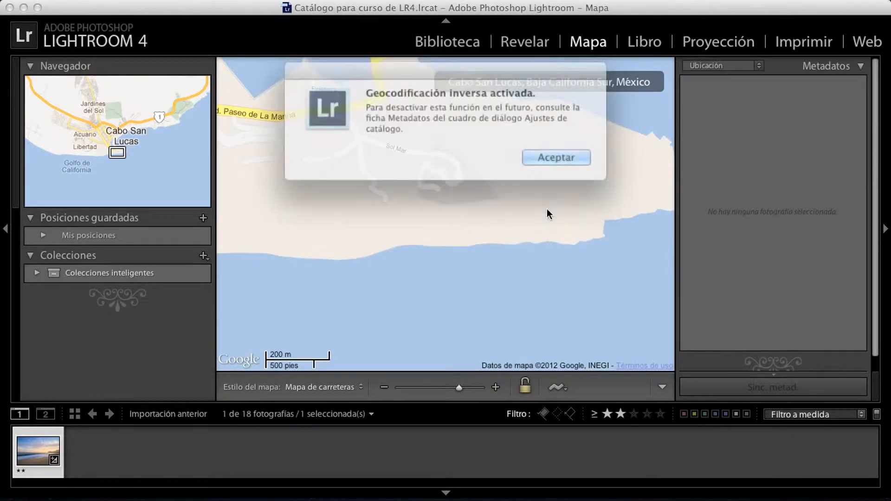
{"action": "left_click", "coordinate": [546, 154]}
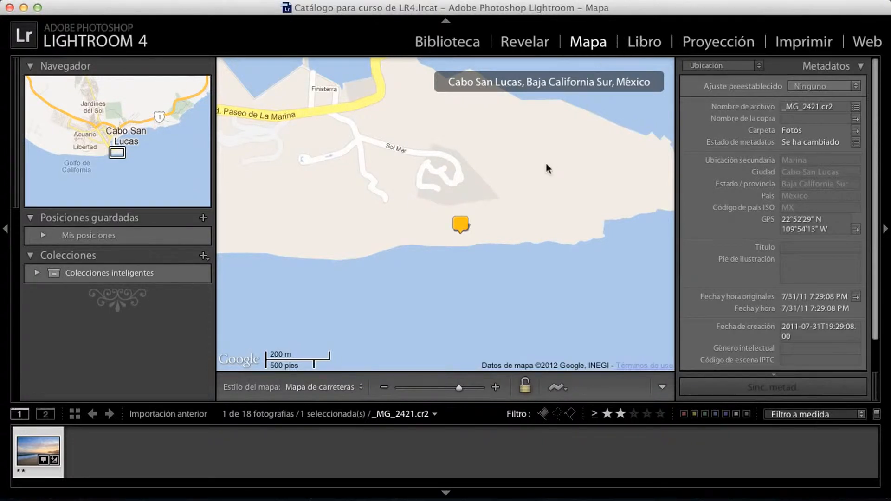
{"action": "left_click_drag", "start_coordinate": [546, 163], "coordinate": [520, 214]}
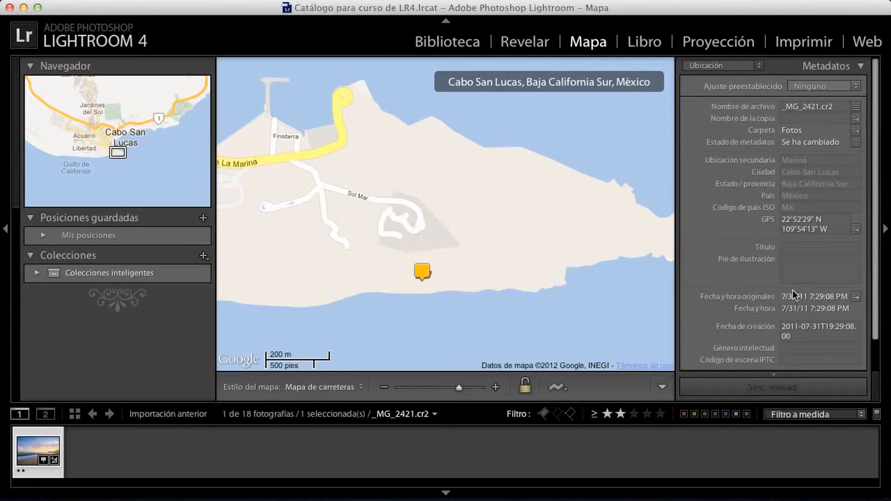
{"action": "left_click", "coordinate": [822, 233]}
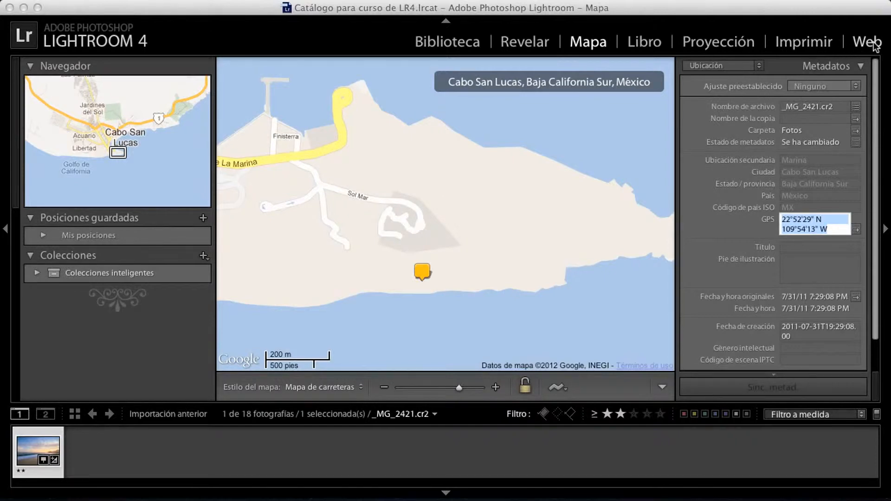
Start exporting the photo from the library to the desktop (Escritorio), without placing it in a subfolder.
{"action": "left_click", "coordinate": [446, 46]}
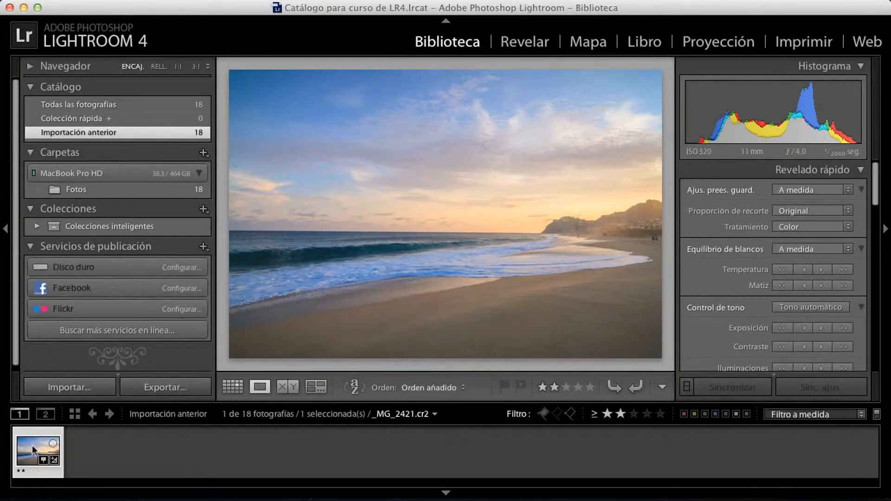
{"action": "left_click", "coordinate": [181, 390]}
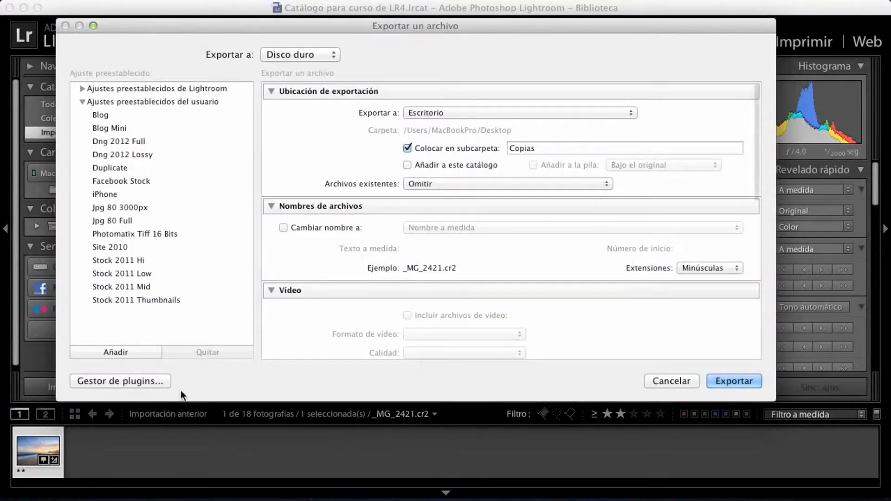
{"action": "left_click", "coordinate": [83, 101]}
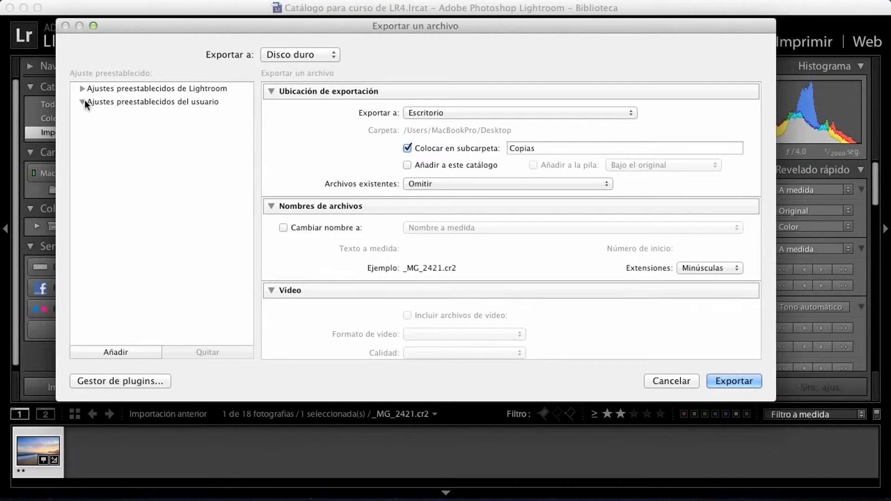
{"action": "left_click", "coordinate": [453, 114]}
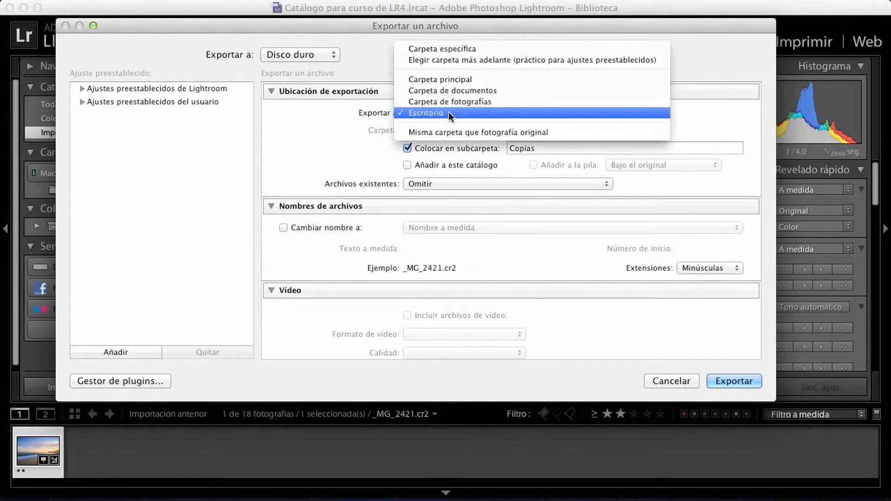
{"action": "left_click", "coordinate": [448, 113]}
{"action": "left_click", "coordinate": [456, 146]}
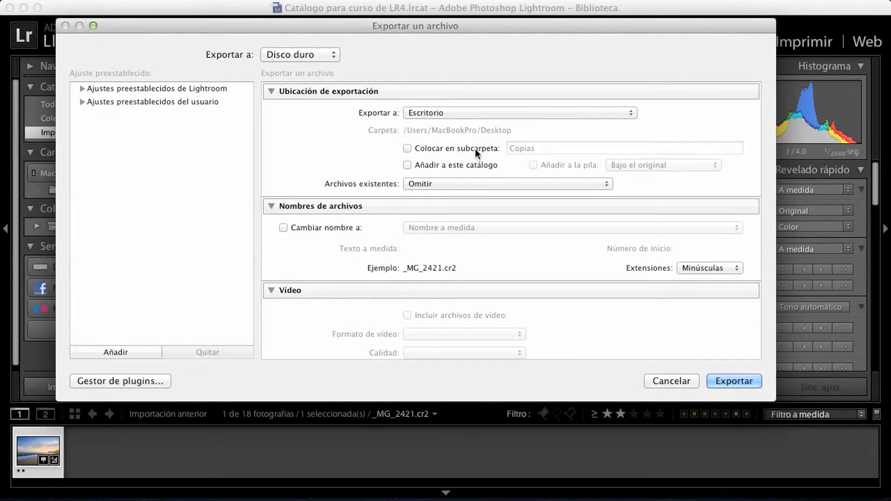
Set the export file format to JPEG with the sRGB colour space and quality 80.
{"action": "scroll", "coordinate": [475, 149], "scroll_direction": "down", "scroll_amount": 2}
{"action": "scroll", "coordinate": [475, 149], "scroll_direction": "down", "scroll_amount": 2}
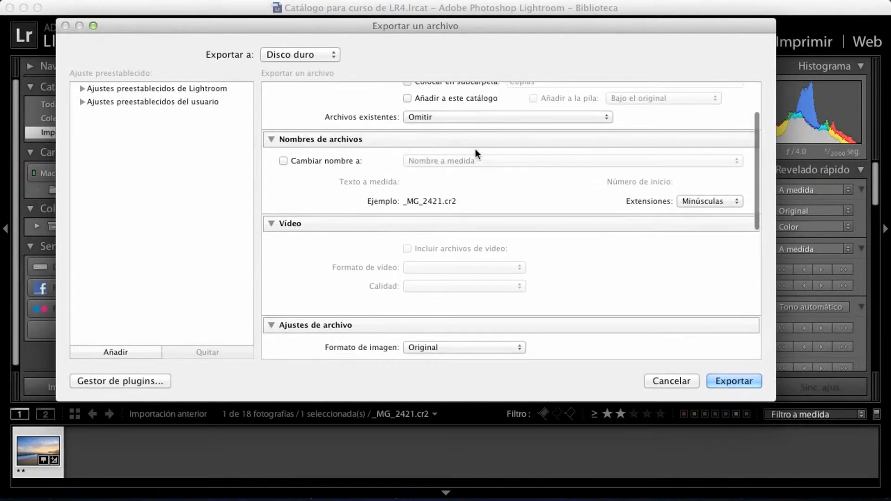
{"action": "scroll", "coordinate": [475, 149], "scroll_direction": "down", "scroll_amount": 8}
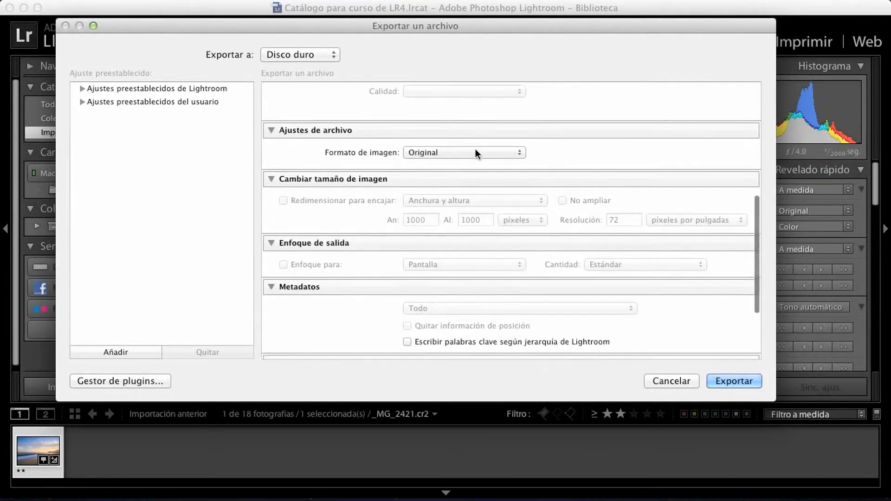
{"action": "scroll", "coordinate": [329, 219], "scroll_direction": "up", "scroll_amount": 3}
{"action": "left_click", "coordinate": [445, 206]}
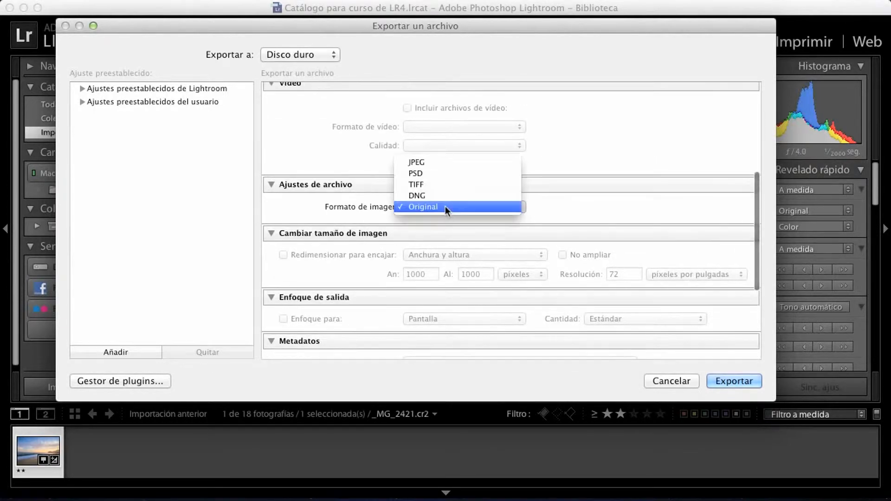
{"action": "left_click", "coordinate": [445, 162]}
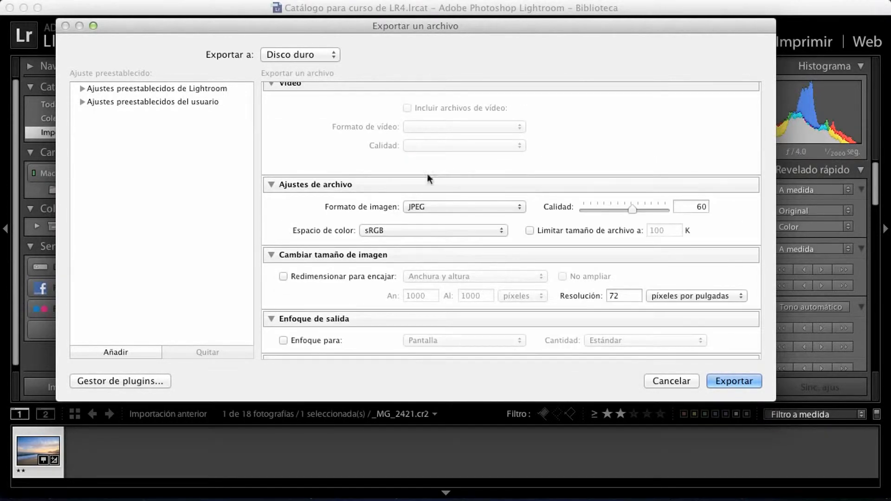
{"action": "left_click", "coordinate": [415, 230]}
{"action": "left_click", "coordinate": [405, 232]}
{"action": "left_click_drag", "start_coordinate": [631, 208], "coordinate": [647, 208]}
Resize the exported image to fit a long edge (Borde largo) of 900 pixels.
{"action": "scroll", "coordinate": [644, 208], "scroll_direction": "down", "scroll_amount": 2}
{"action": "left_click", "coordinate": [325, 251]}
{"action": "left_click", "coordinate": [443, 251]}
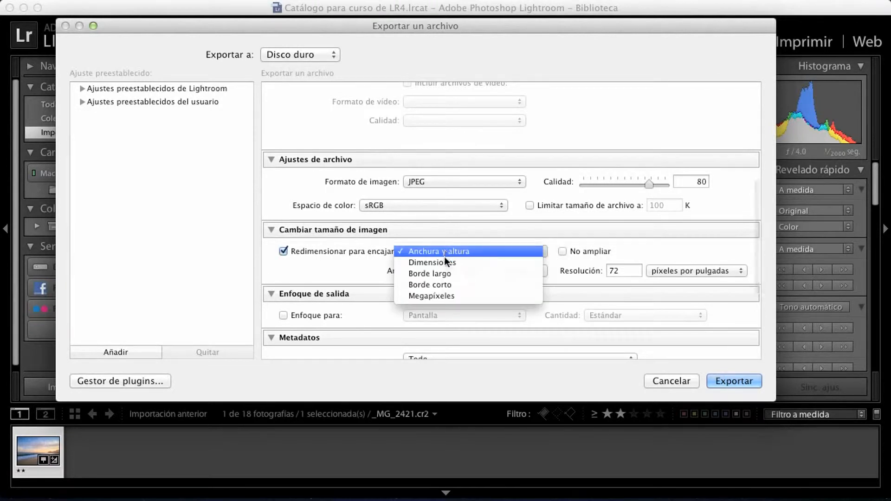
{"action": "left_click", "coordinate": [448, 272]}
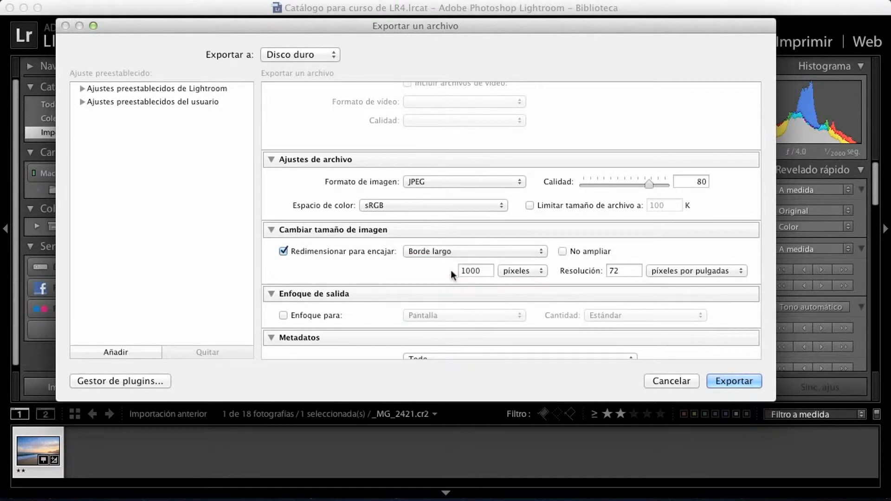
{"action": "left_click", "coordinate": [480, 266]}
{"action": "type", "text": "9"}
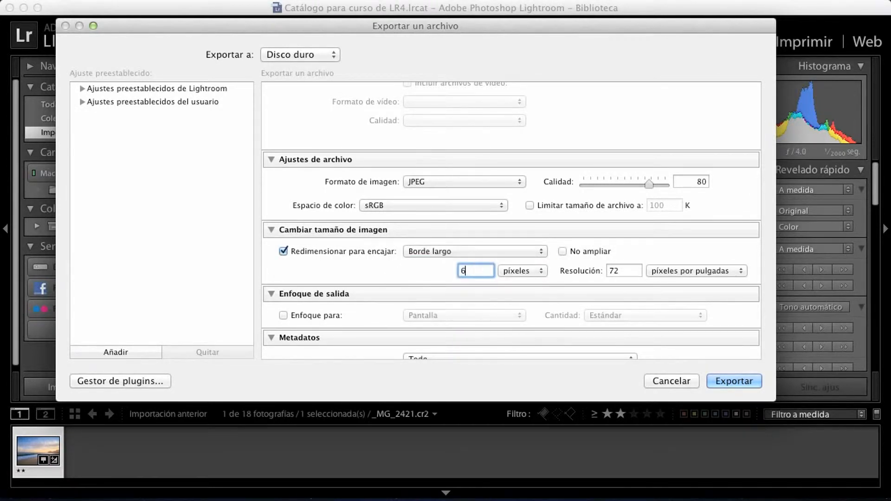
{"action": "key", "text": "BackSpace"}
{"action": "type", "text": "900"}
Add the photographer's website copyright watermark at 25% and export the photo.
{"action": "scroll", "coordinate": [572, 247], "scroll_direction": "down", "scroll_amount": 2}
{"action": "scroll", "coordinate": [573, 249], "scroll_direction": "down", "scroll_amount": 3}
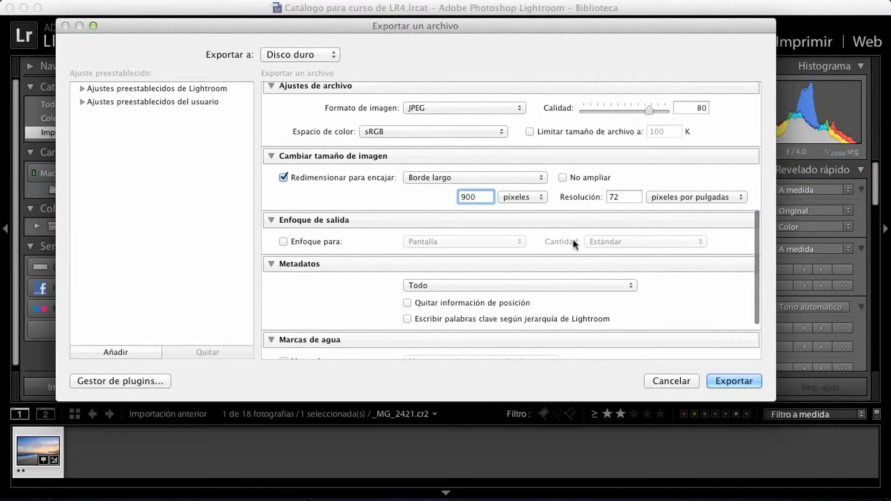
{"action": "scroll", "coordinate": [603, 203], "scroll_direction": "down", "scroll_amount": 4}
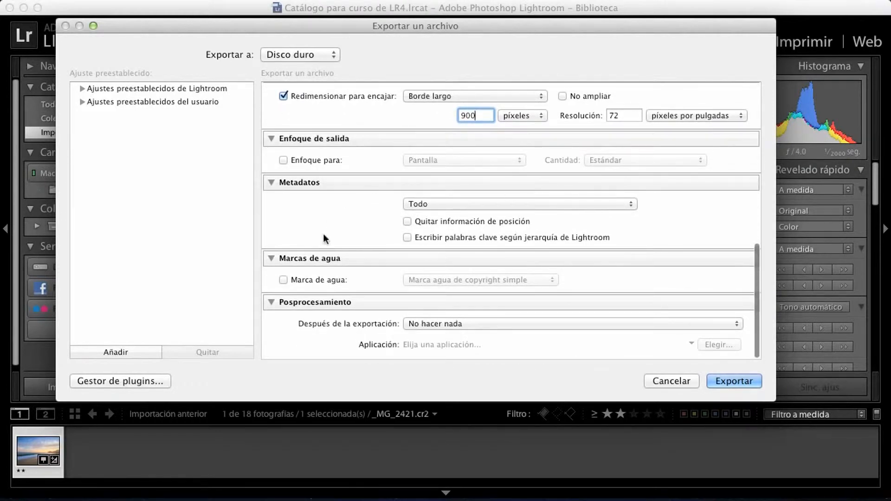
{"action": "left_click", "coordinate": [319, 280]}
{"action": "left_click", "coordinate": [439, 280]}
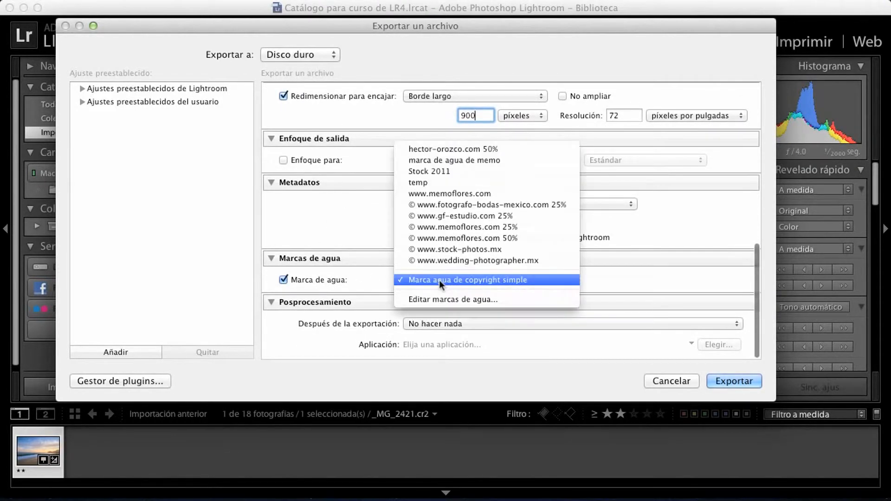
{"action": "left_click", "coordinate": [454, 227]}
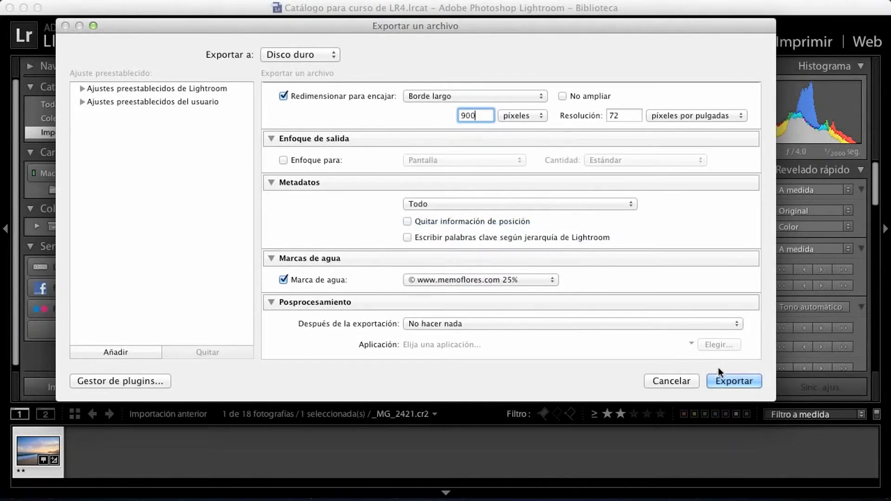
{"action": "left_click", "coordinate": [733, 378]}
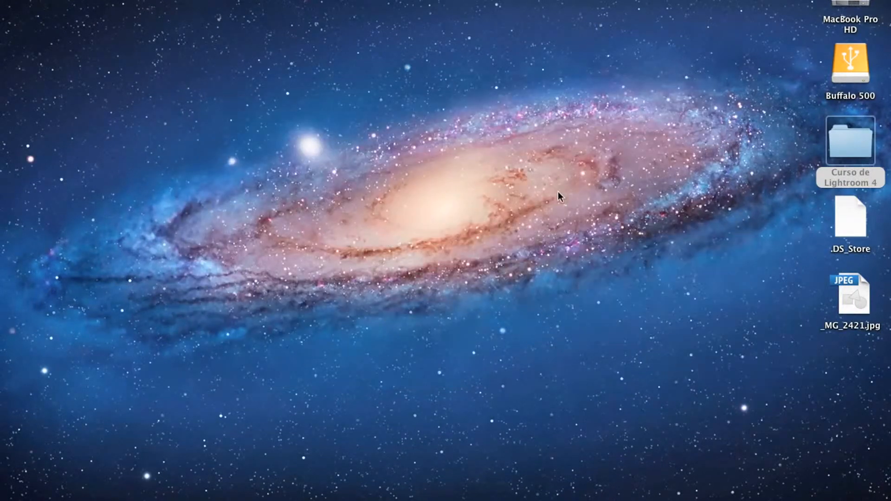
Switch to Finder and preview the exported _MG_2421.jpg in the Desktop folder.
{"action": "double_click", "coordinate": [851, 151]}
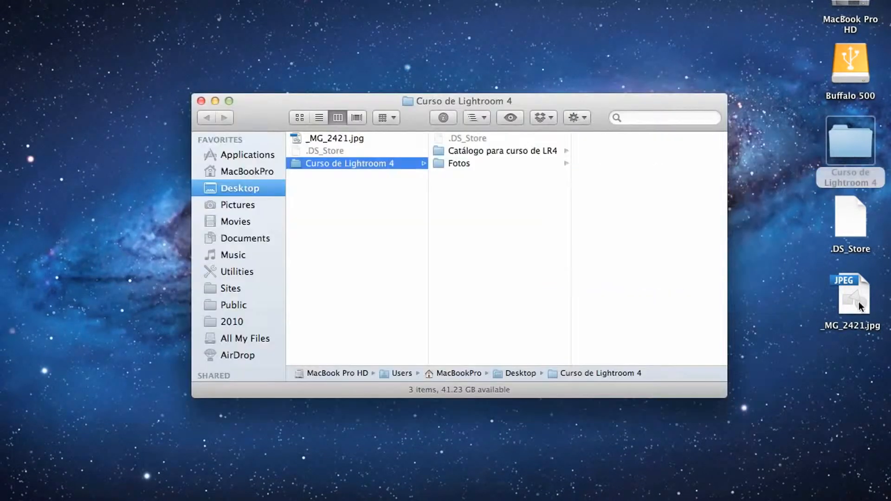
{"action": "left_click", "coordinate": [238, 190]}
{"action": "left_click", "coordinate": [394, 139]}
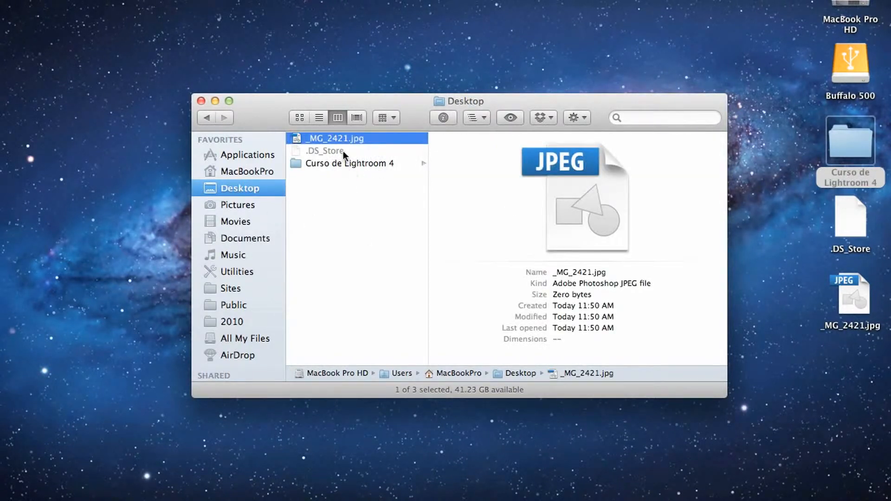
{"action": "left_click", "coordinate": [345, 151]}
{"action": "left_click", "coordinate": [393, 140]}
{"action": "left_click", "coordinate": [374, 164]}
{"action": "left_click", "coordinate": [377, 138]}
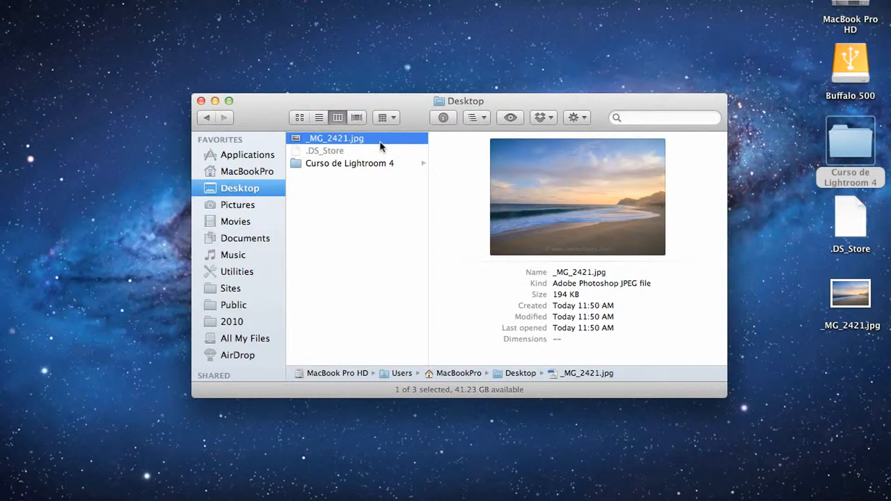
{"action": "key", "text": "space"}
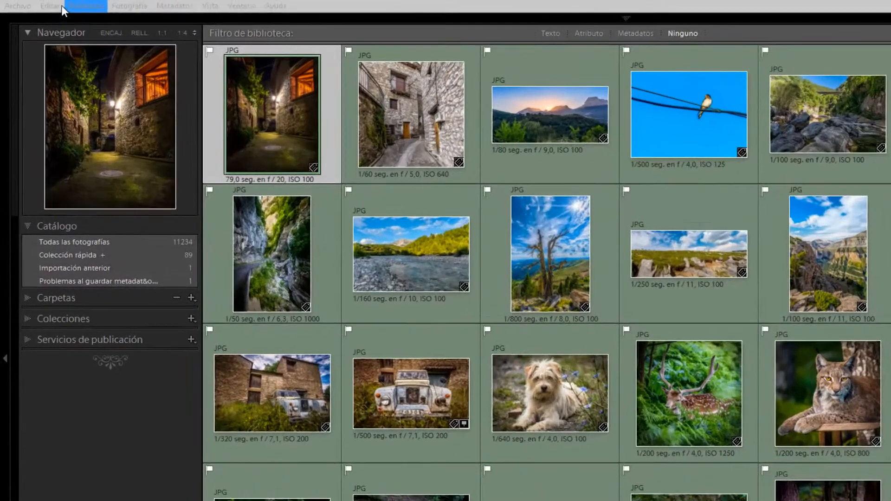
Open the preferences and review the general language choices, keeping Español, and the default startup catalogue options.
{"action": "left_click", "coordinate": [36, 4]}
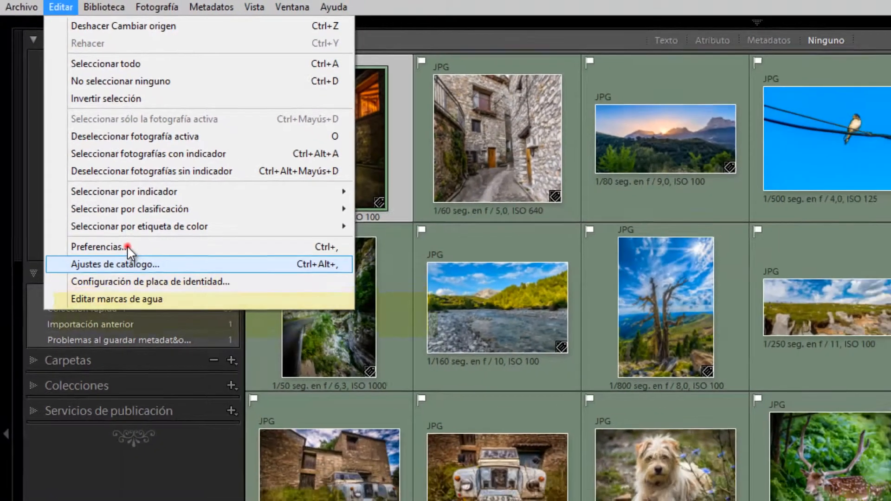
{"action": "left_click", "coordinate": [158, 305]}
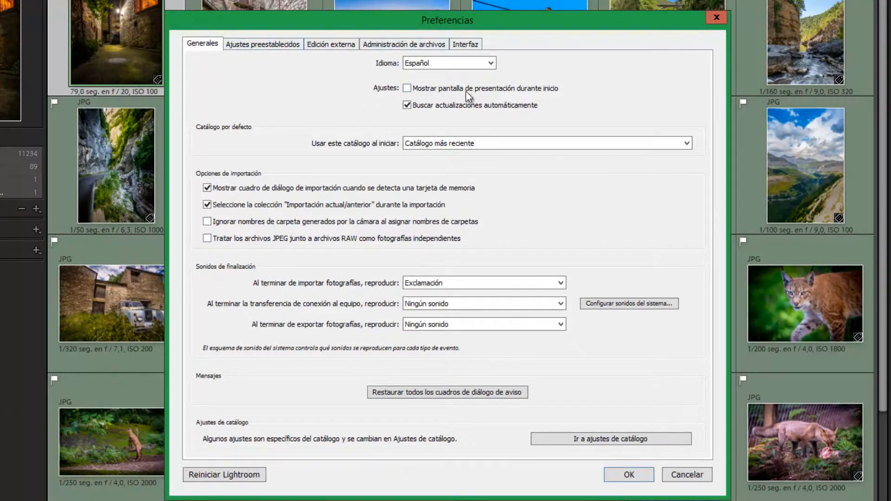
{"action": "left_click", "coordinate": [490, 64]}
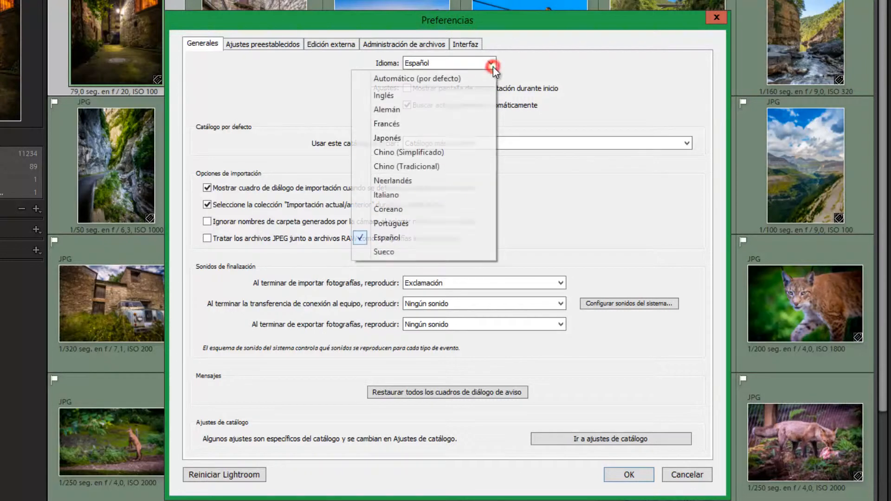
{"action": "left_click", "coordinate": [417, 236]}
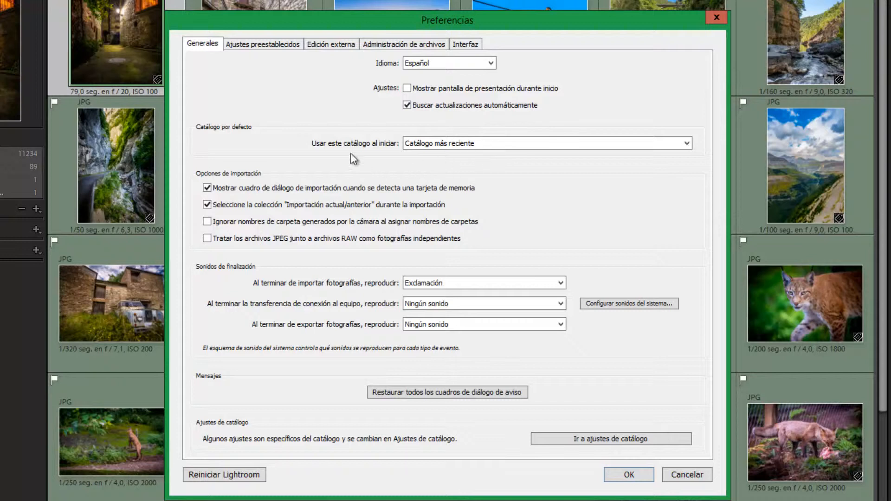
{"action": "left_click", "coordinate": [442, 144]}
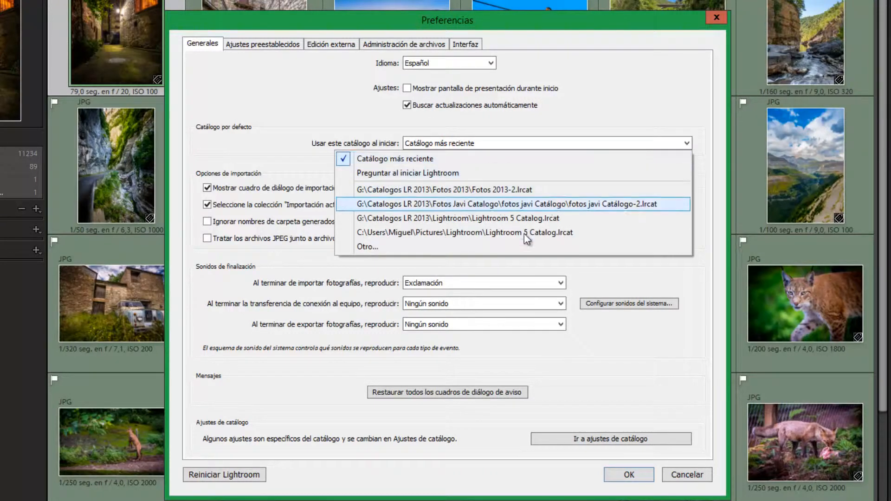
{"action": "left_click", "coordinate": [556, 129]}
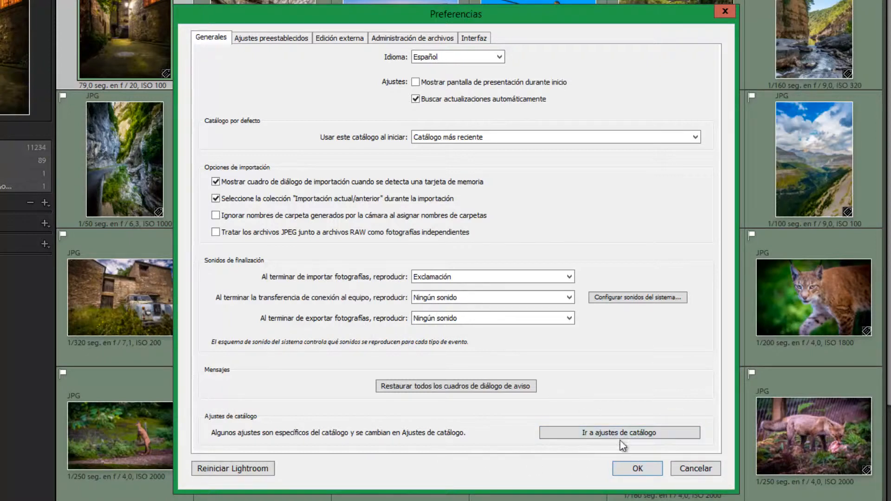
Show the Lightroom presets folder from the preset preferences, look through its Lightroom and Import Presets subfolders, and close the folder window.
{"action": "left_click", "coordinate": [261, 38]}
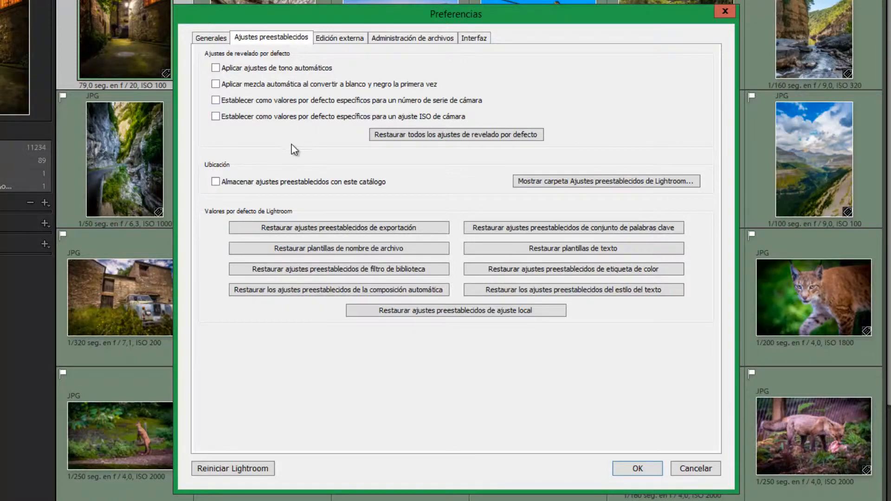
{"action": "left_click", "coordinate": [589, 182]}
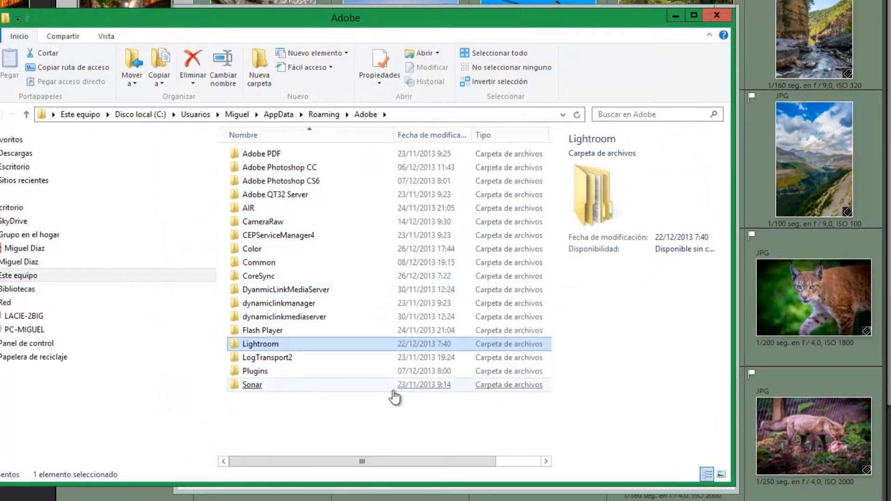
{"action": "double_click", "coordinate": [258, 349]}
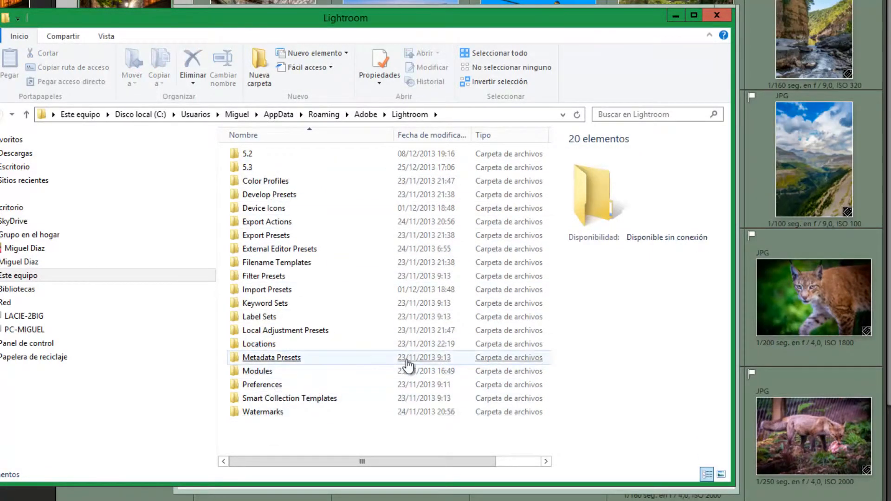
{"action": "left_click", "coordinate": [350, 358]}
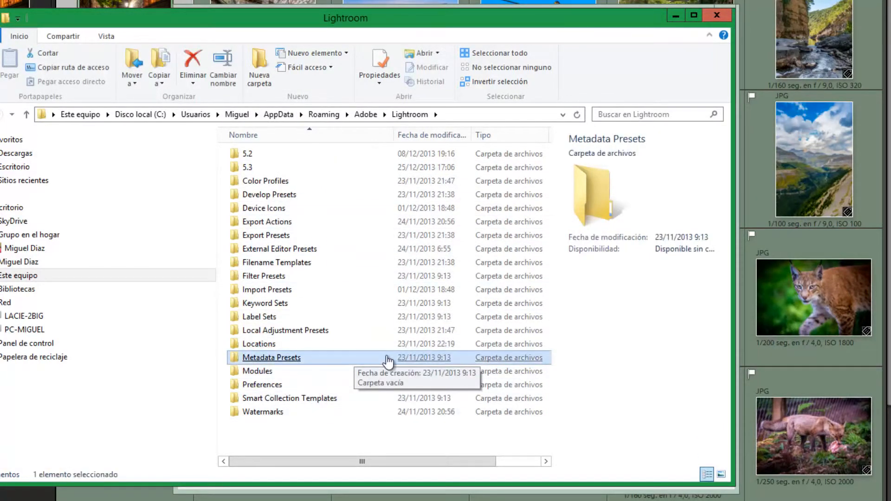
{"action": "double_click", "coordinate": [261, 292]}
{"action": "double_click", "coordinate": [260, 154]}
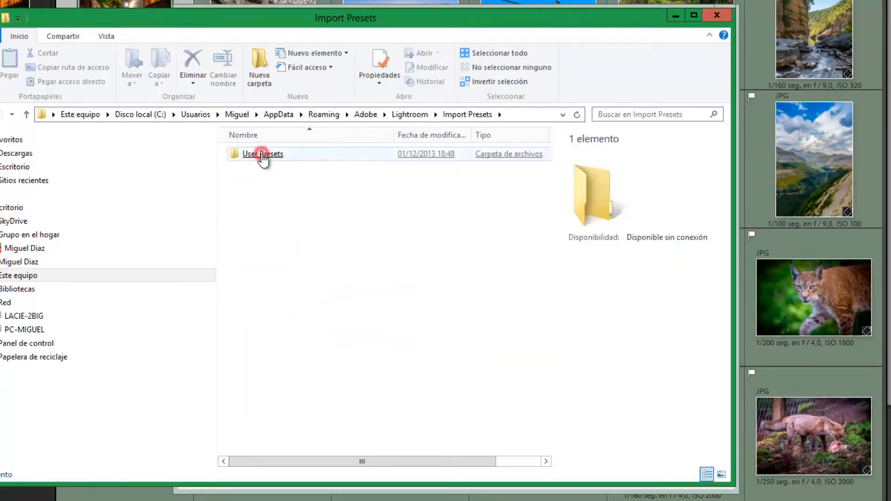
{"action": "left_click", "coordinate": [706, 15]}
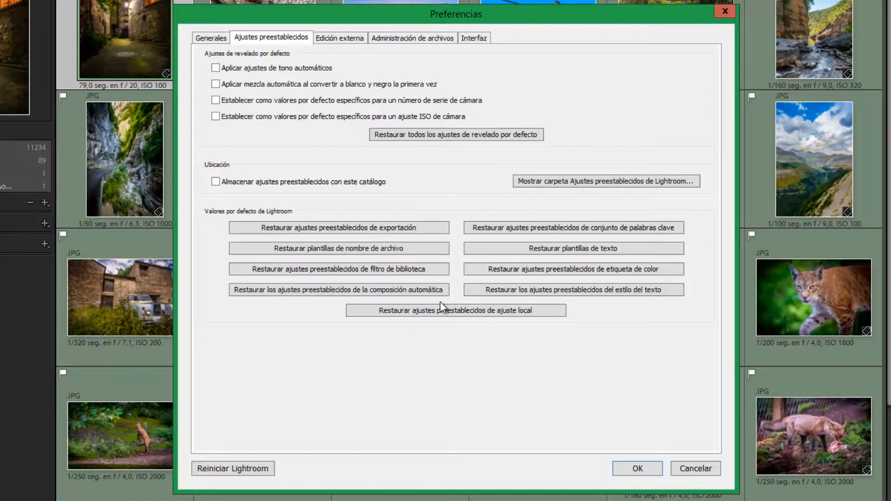
Review the file format, colour space and compression options for external editing in Adobe Photoshop CC.
{"action": "left_click", "coordinate": [346, 38]}
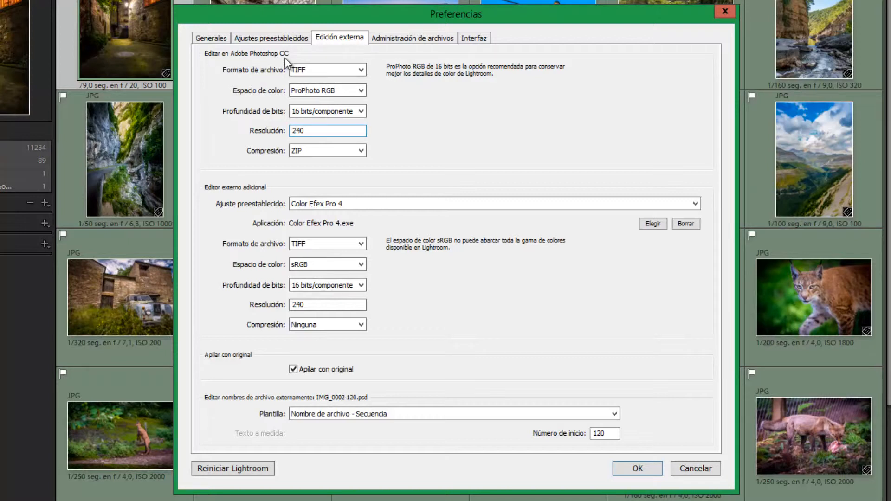
{"action": "left_click", "coordinate": [361, 71]}
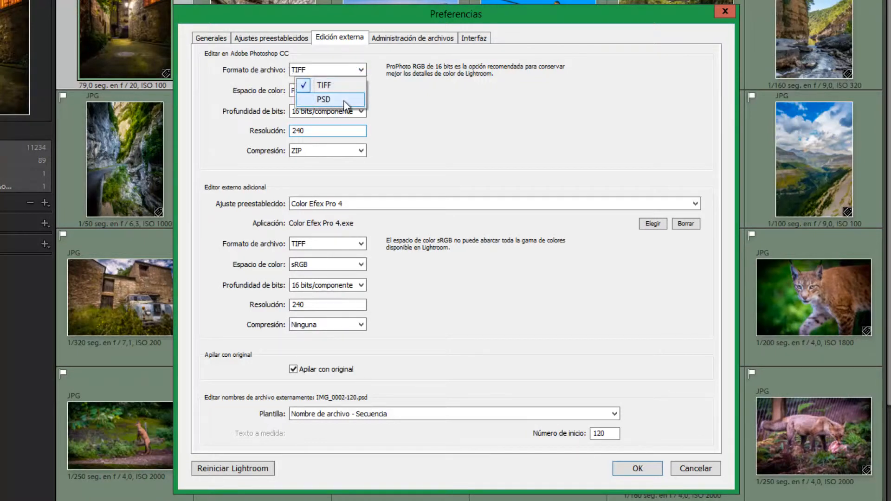
{"action": "left_click", "coordinate": [436, 104]}
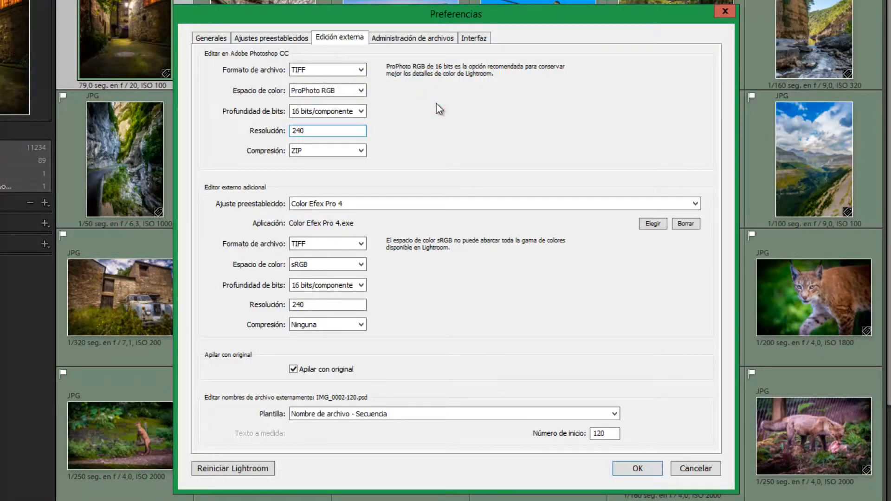
{"action": "left_click", "coordinate": [360, 91]}
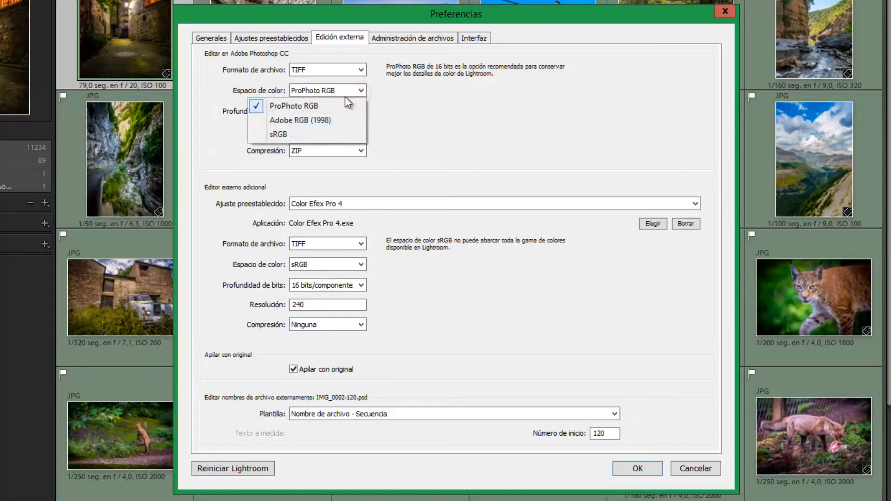
{"action": "left_click", "coordinate": [402, 107]}
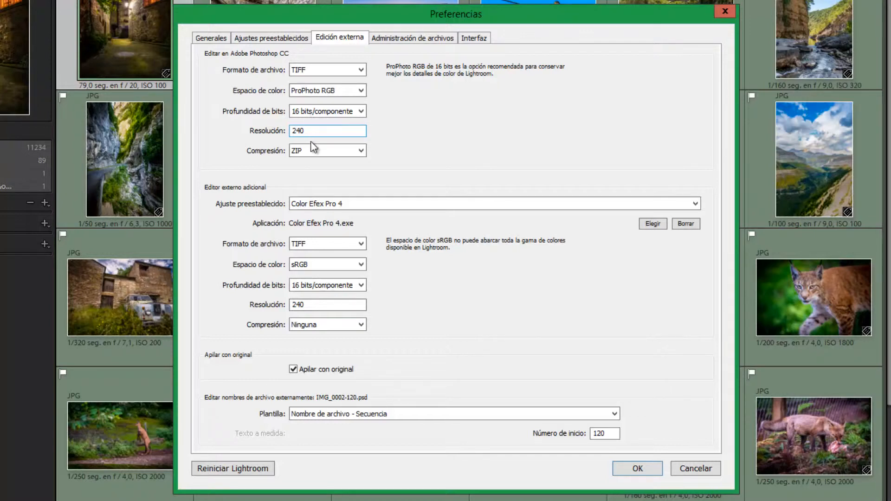
{"action": "left_click", "coordinate": [360, 151]}
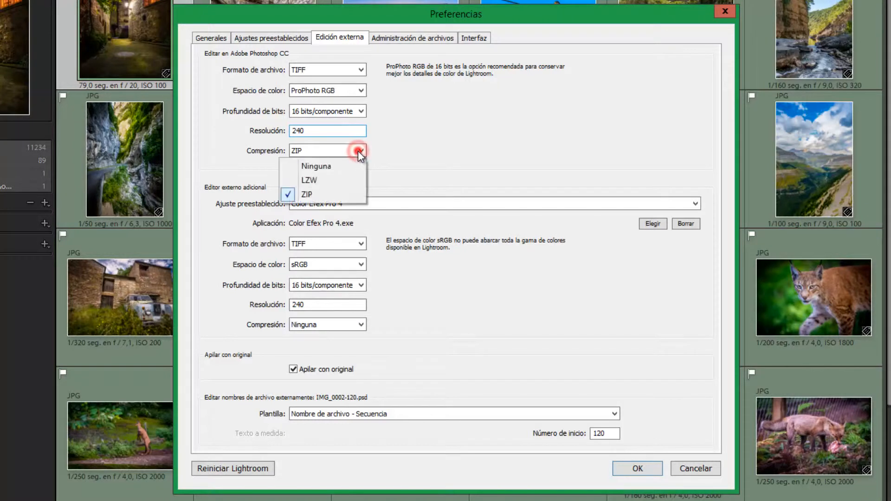
{"action": "left_click", "coordinate": [360, 151]}
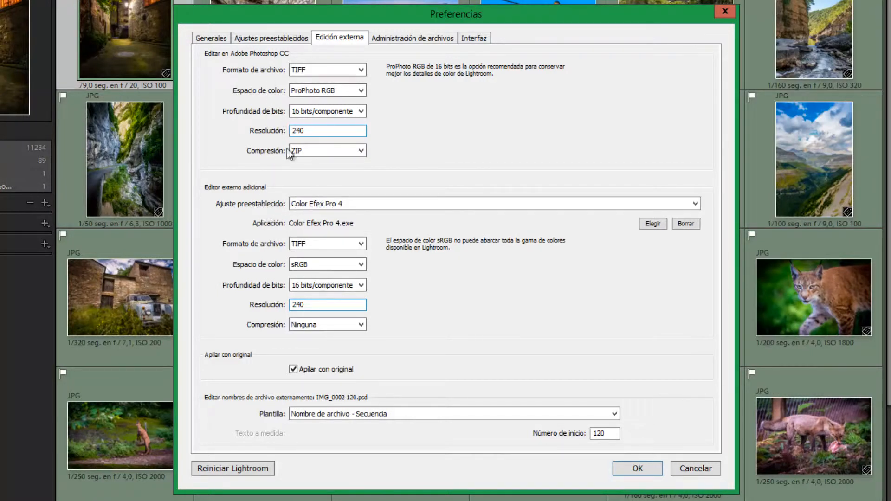
Set the additional external editor's colour space to ProPhoto RGB and check the naming templates for externally edited files.
{"action": "left_click", "coordinate": [327, 203]}
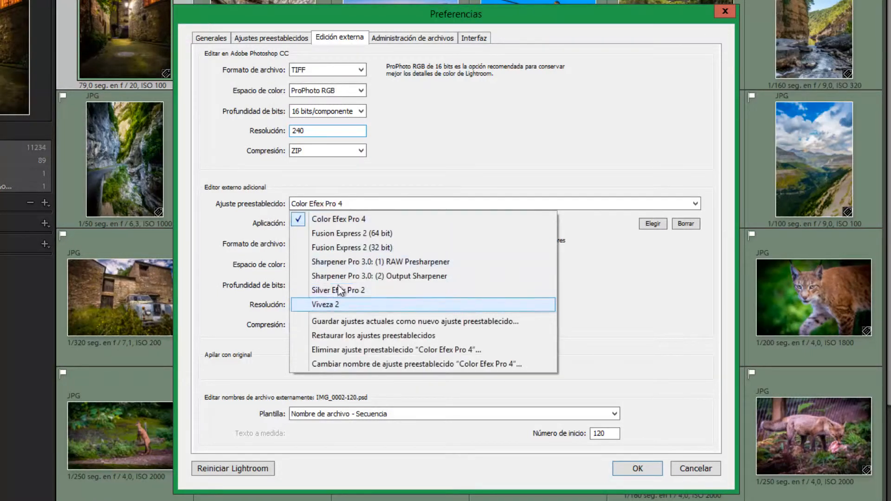
{"action": "left_click", "coordinate": [399, 176]}
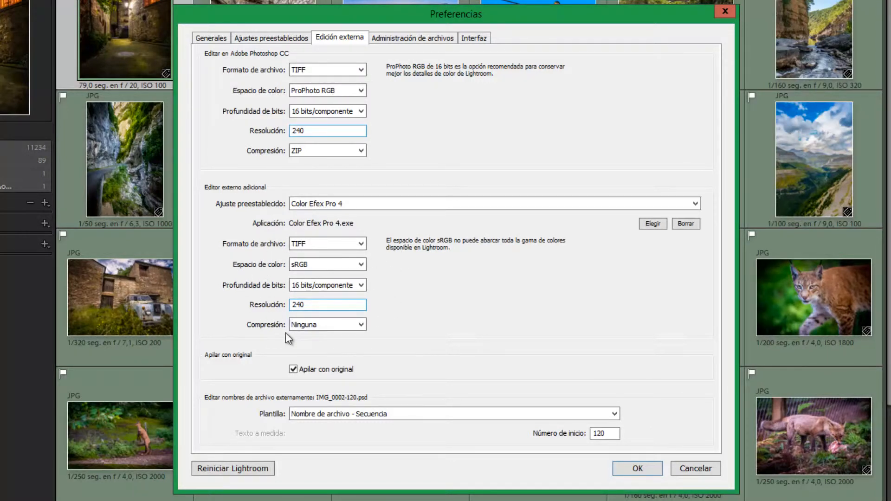
{"action": "left_click", "coordinate": [361, 265]}
{"action": "left_click", "coordinate": [319, 277]}
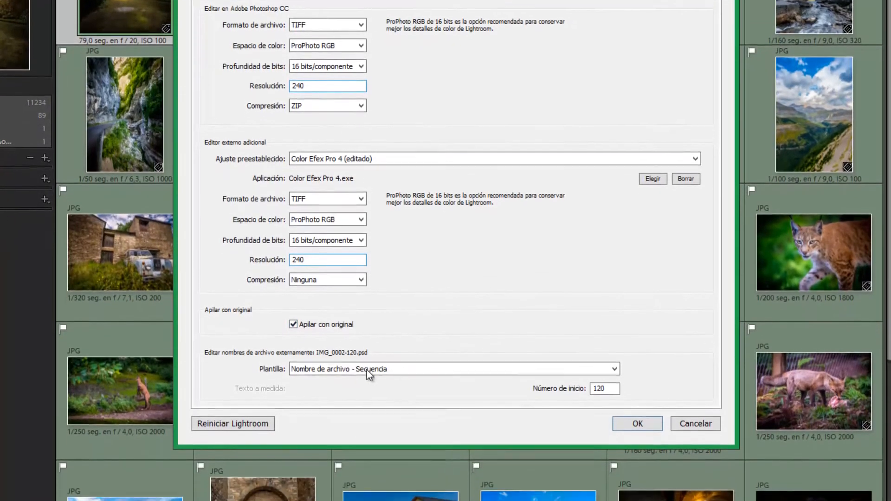
{"action": "left_click", "coordinate": [366, 369]}
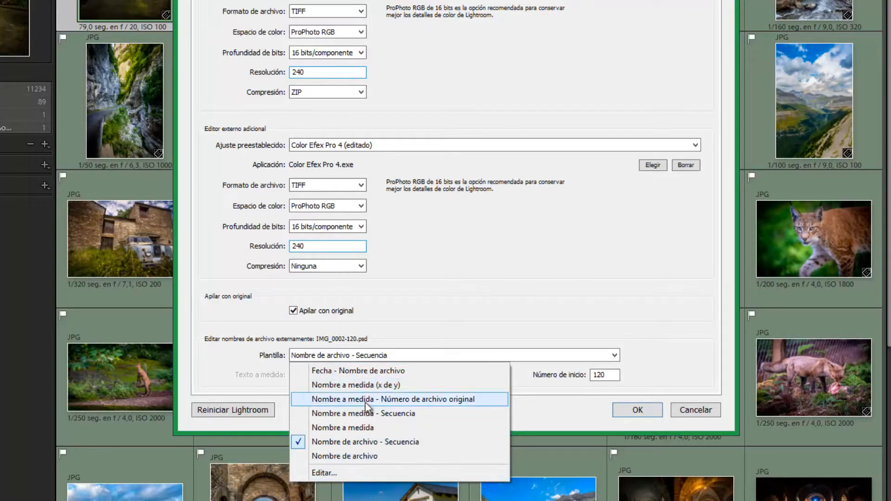
{"action": "left_click", "coordinate": [463, 265]}
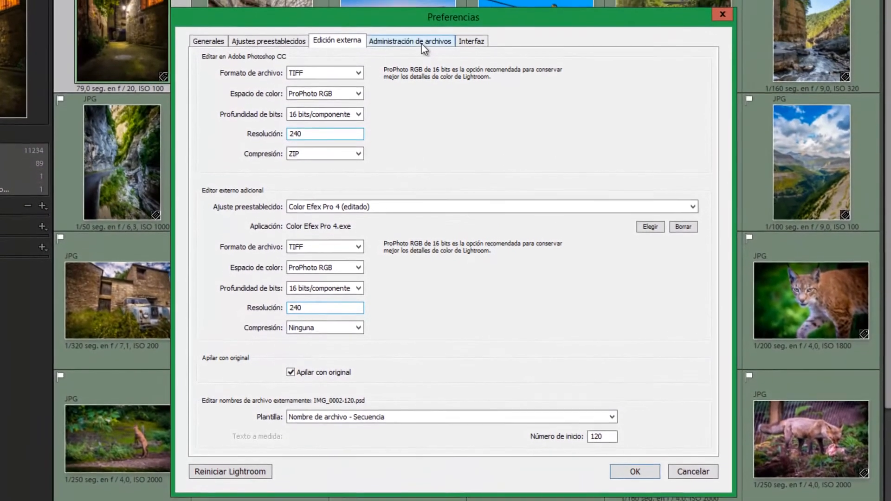
Review the file extension and Camera Raw compatibility options for DNG creation in the file management preferences.
{"action": "left_click", "coordinate": [420, 53]}
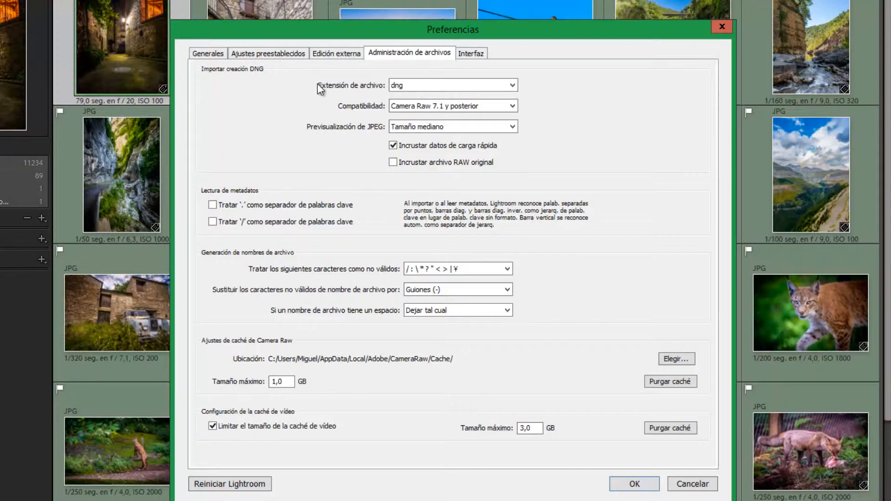
{"action": "left_click", "coordinate": [410, 88]}
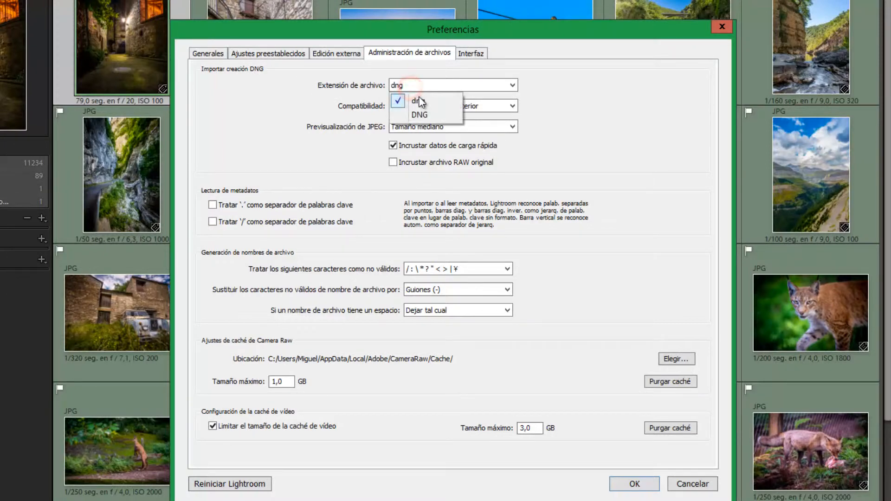
{"action": "left_click", "coordinate": [565, 95]}
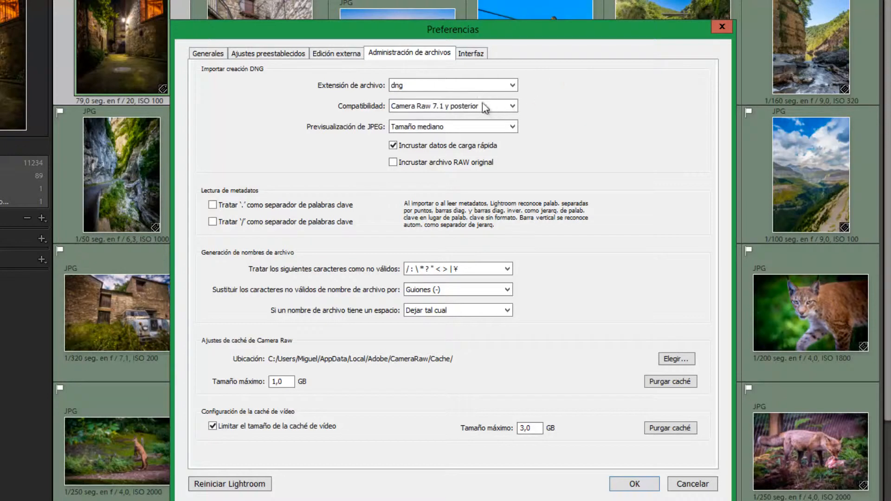
{"action": "left_click", "coordinate": [454, 105]}
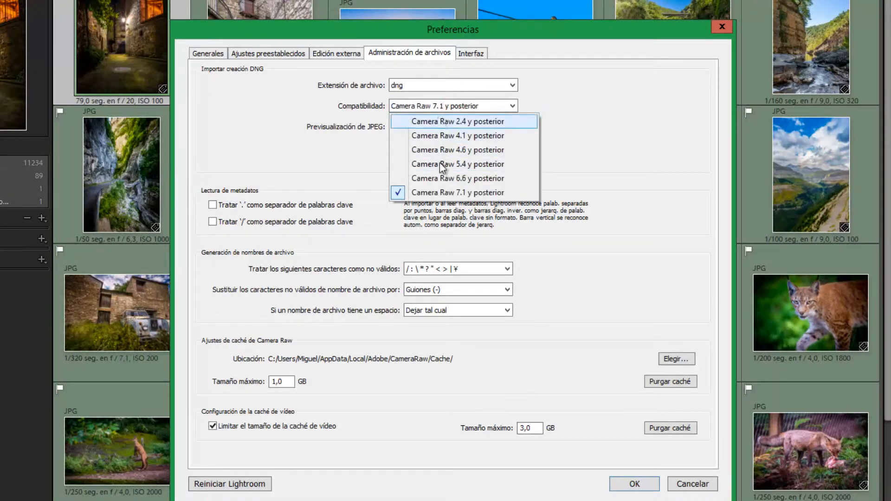
{"action": "left_click", "coordinate": [574, 120]}
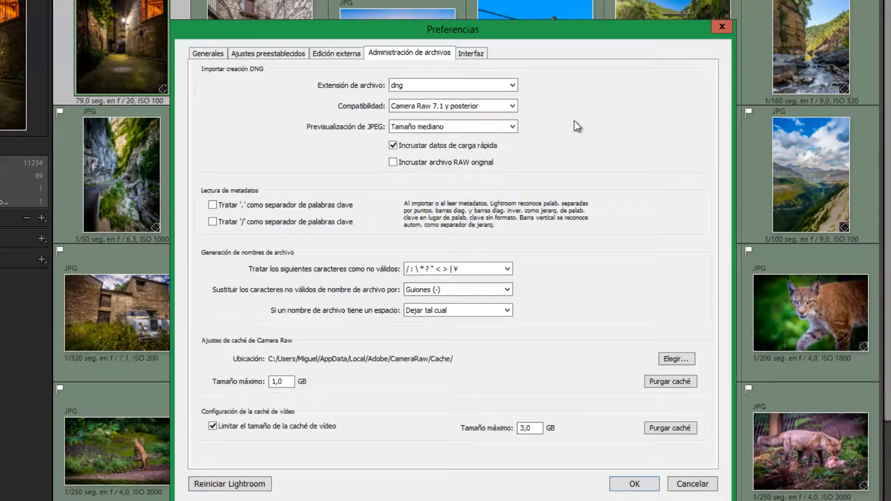
Examine the DNG JPEG preview sizes and the options for embedding fast-load data and the original RAW file.
{"action": "left_click", "coordinate": [447, 125]}
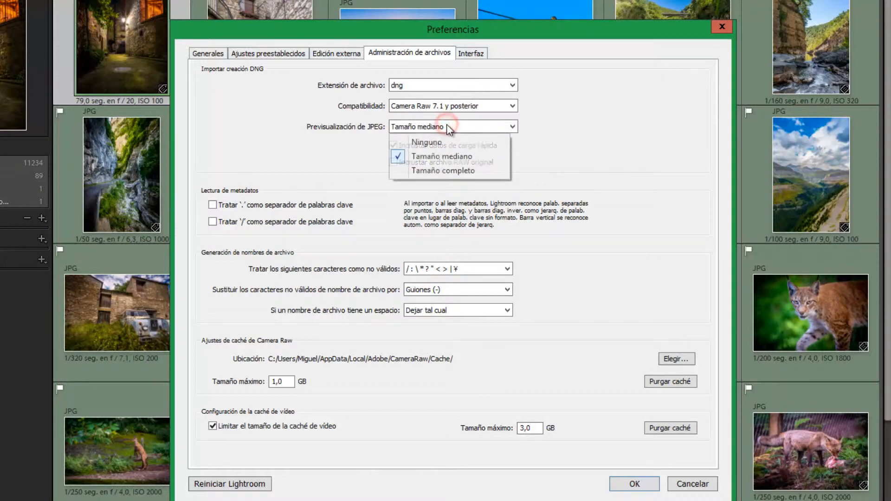
{"action": "left_click", "coordinate": [565, 126]}
{"action": "left_click", "coordinate": [473, 127]}
{"action": "left_click", "coordinate": [571, 144]}
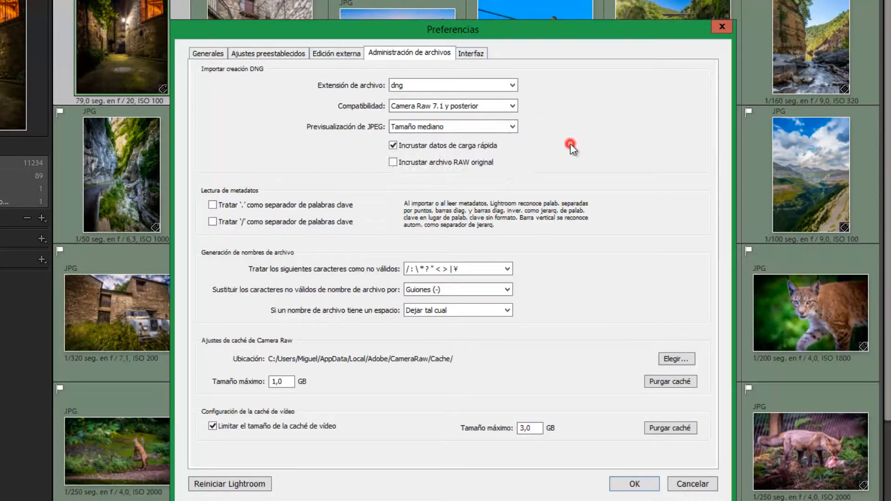
{"action": "mouse_move", "coordinate": [419, 144]}
{"action": "mouse_move", "coordinate": [476, 151]}
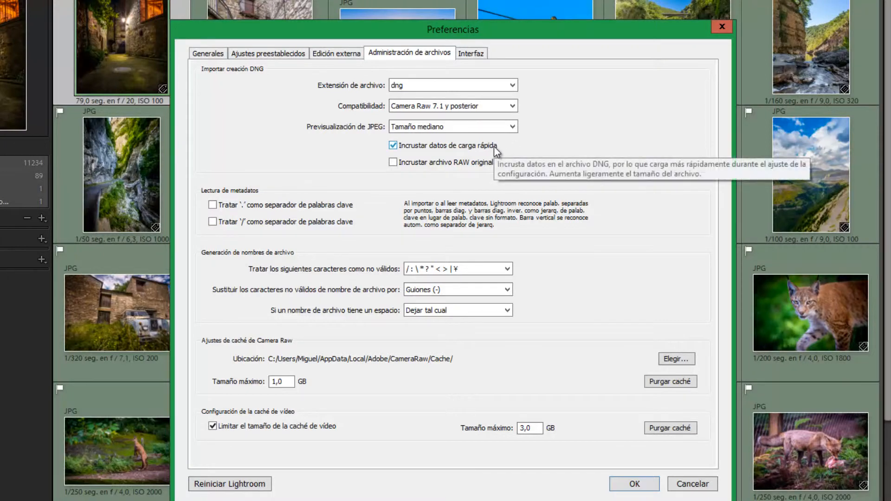
{"action": "mouse_move", "coordinate": [439, 165]}
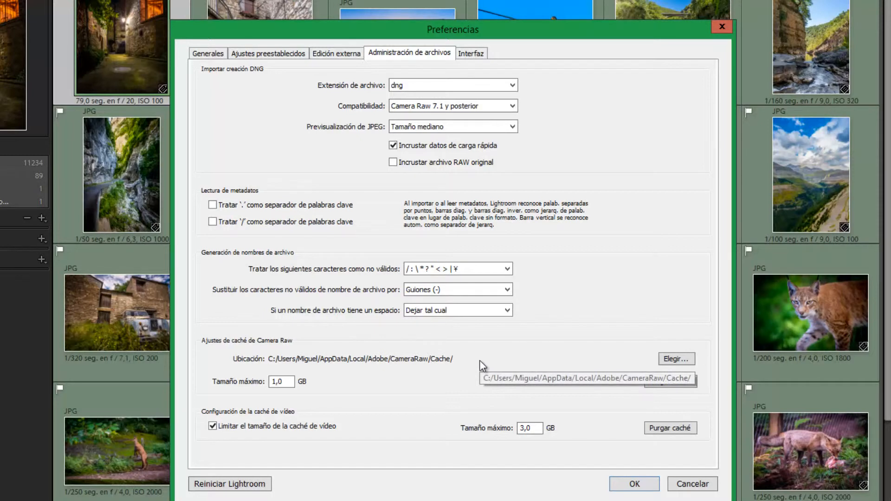
Review the panel end mark options in the interface preferences.
{"action": "left_click", "coordinate": [471, 54]}
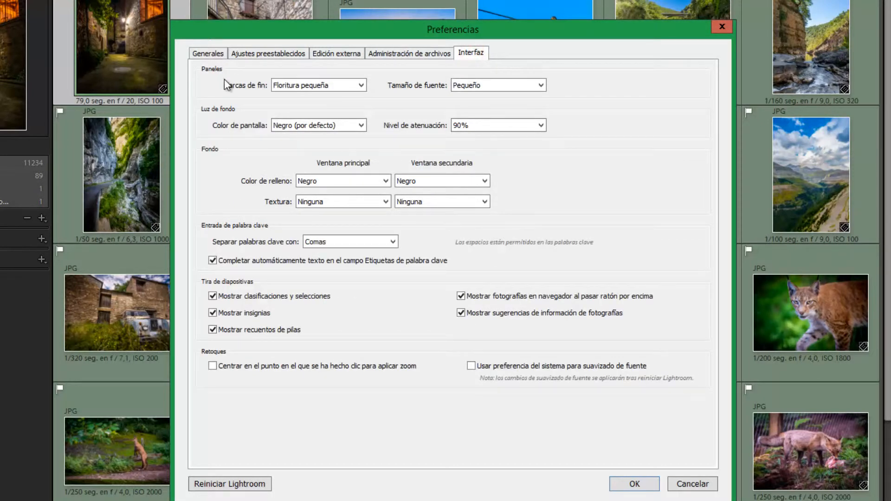
{"action": "left_click", "coordinate": [313, 85]}
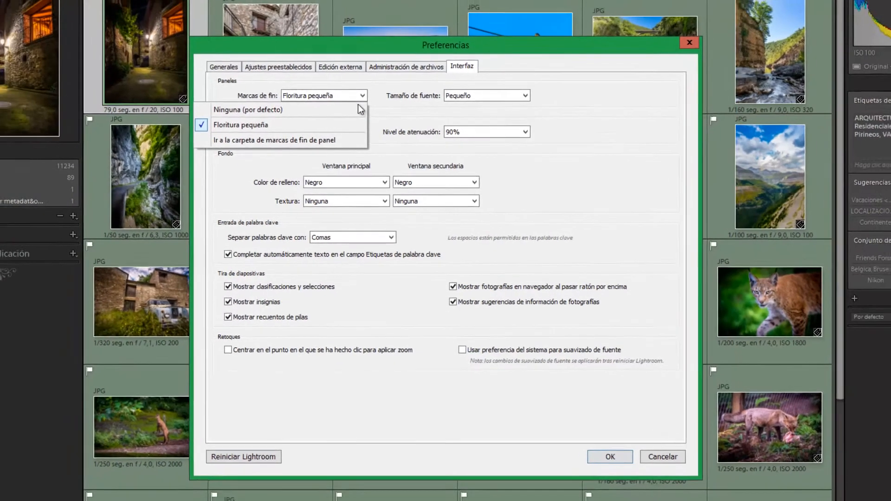
{"action": "left_click", "coordinate": [389, 88]}
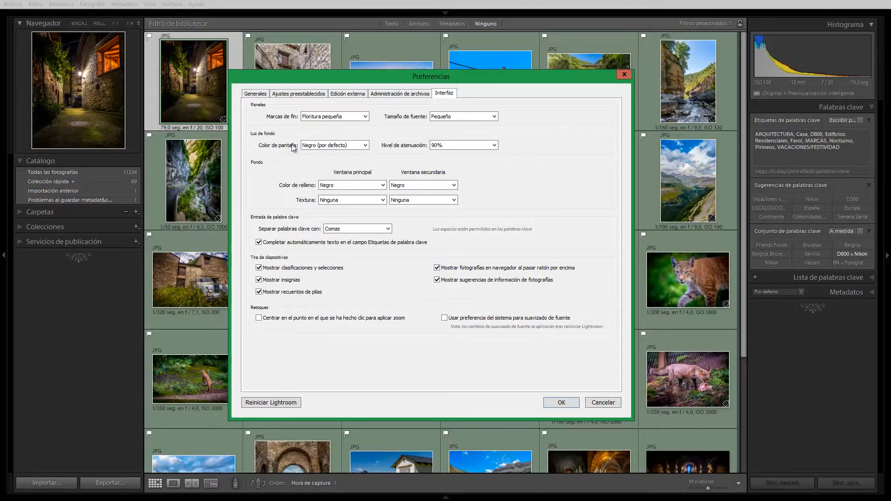
Try Blanco as the Luz de fondo screen colour, restore Negro (por defecto) and accept the preferences.
{"action": "left_click", "coordinate": [355, 146]}
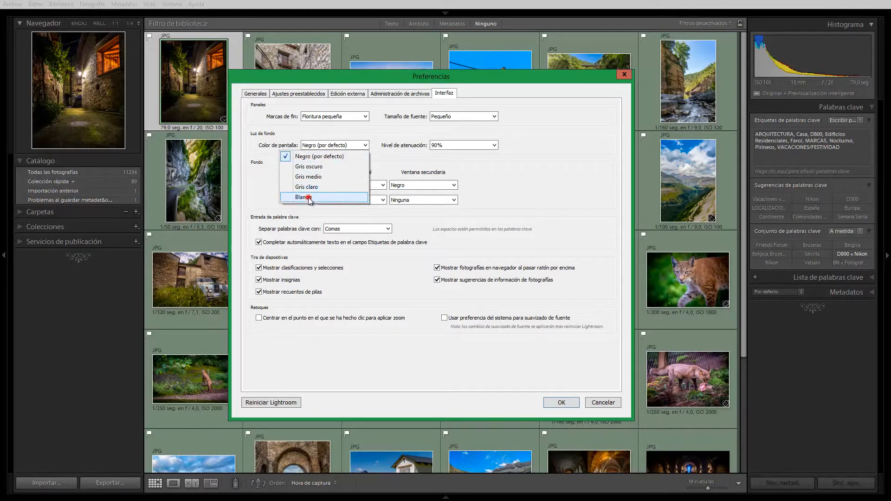
{"action": "left_click", "coordinate": [308, 198]}
{"action": "left_click", "coordinate": [335, 145]}
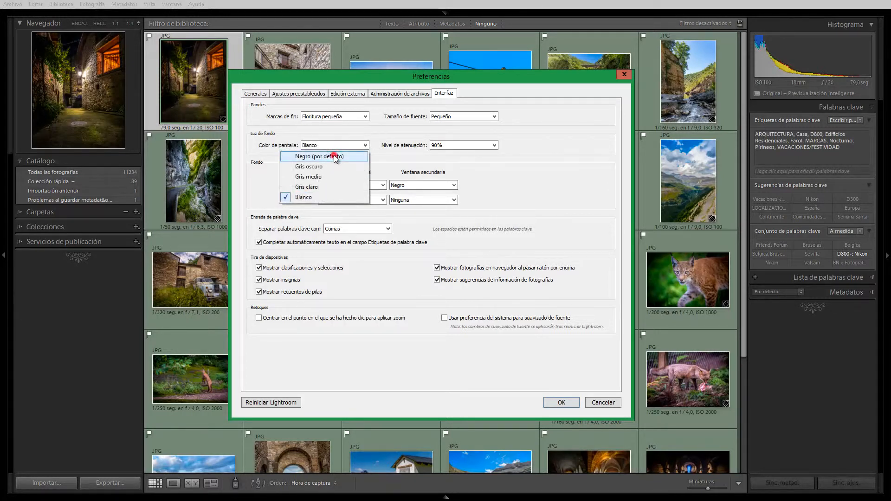
{"action": "left_click", "coordinate": [337, 157]}
{"action": "left_click", "coordinate": [559, 402]}
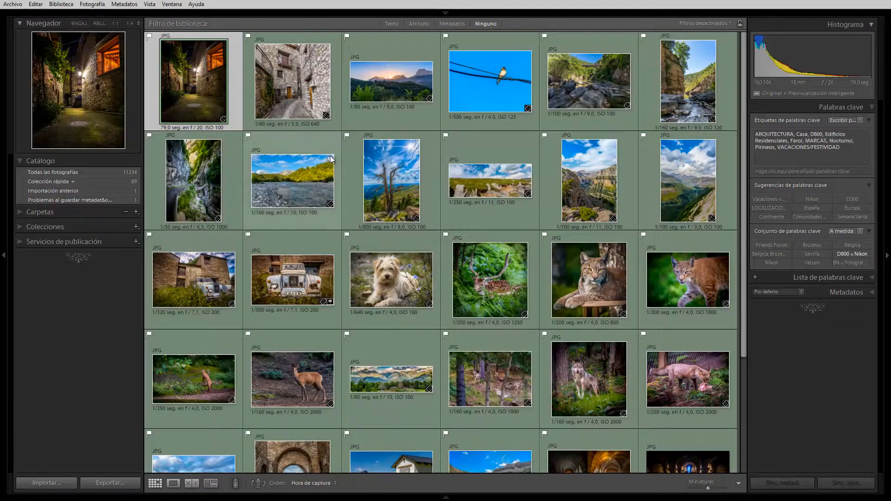
Show the deer photo in Loupe view and reopen the preferences, moving the dialog aside to uncover part of the image.
{"action": "double_click", "coordinate": [466, 290]}
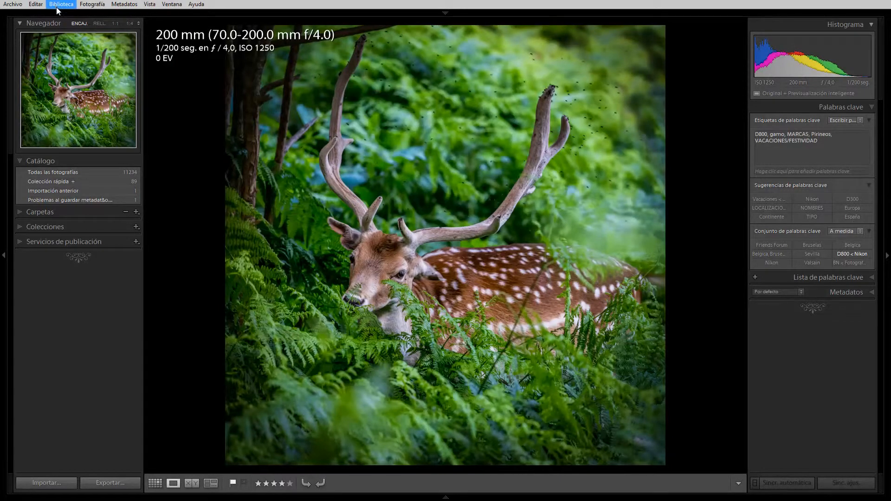
{"action": "left_click", "coordinate": [35, 4]}
{"action": "left_click", "coordinate": [74, 144]}
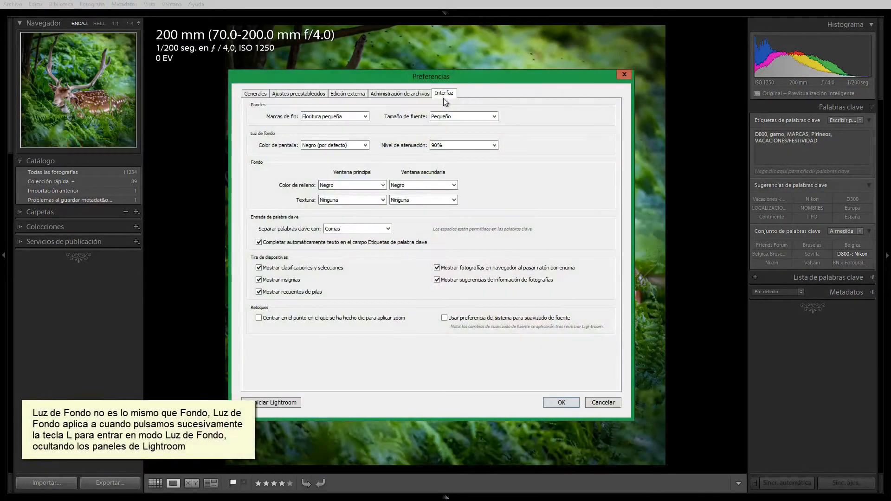
{"action": "left_click_drag", "start_coordinate": [467, 78], "coordinate": [691, 68]}
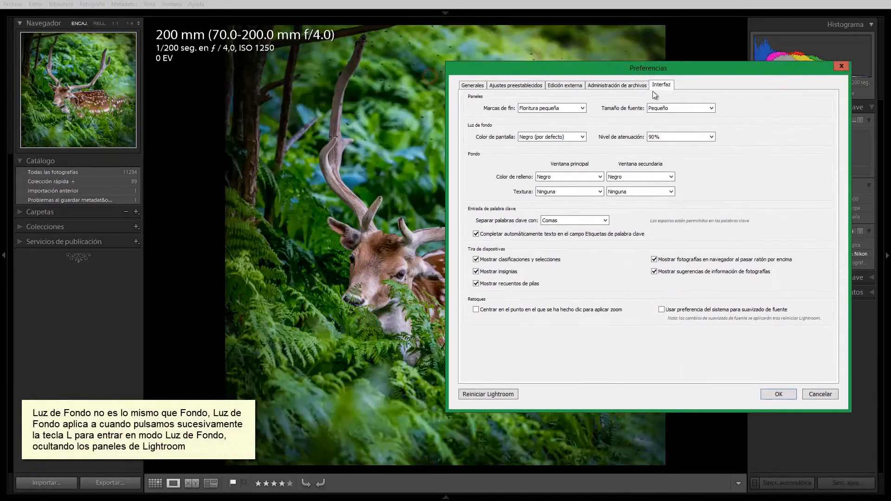
Try Blanco, Gris claro and Gris medio as the main window's background fill colour, and restore Negro.
{"action": "left_click", "coordinate": [555, 177]}
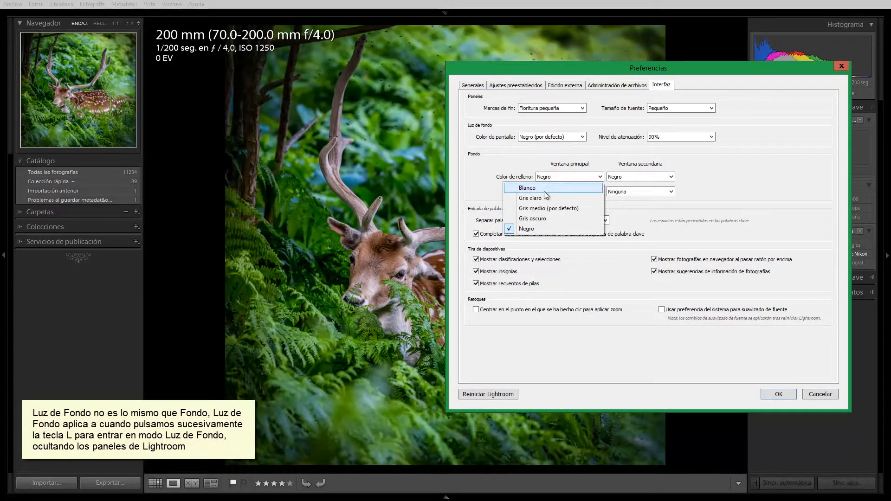
{"action": "left_click", "coordinate": [544, 191]}
{"action": "left_click", "coordinate": [555, 176]}
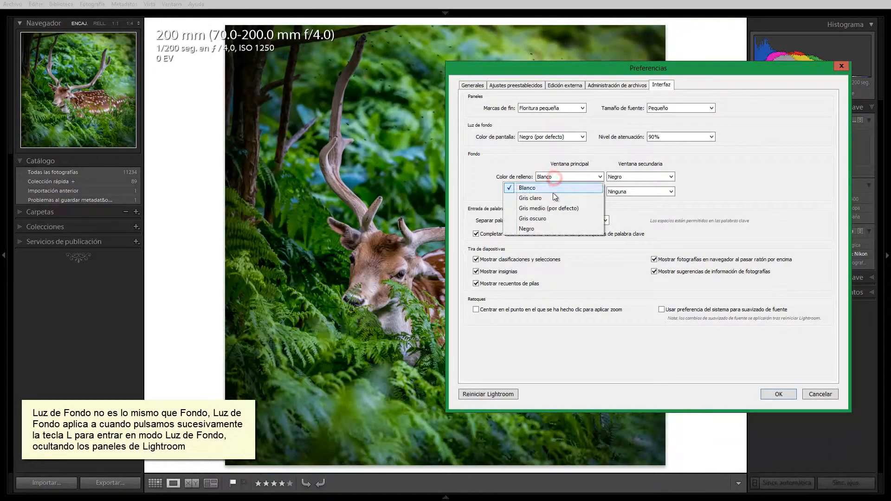
{"action": "left_click", "coordinate": [551, 197]}
{"action": "left_click", "coordinate": [556, 181]}
{"action": "left_click", "coordinate": [550, 206]}
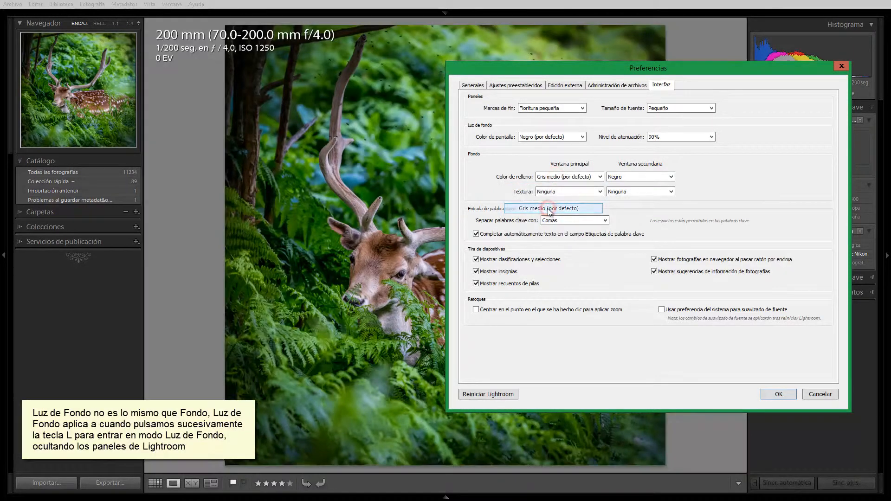
{"action": "left_click", "coordinate": [554, 180]}
{"action": "left_click", "coordinate": [543, 225]}
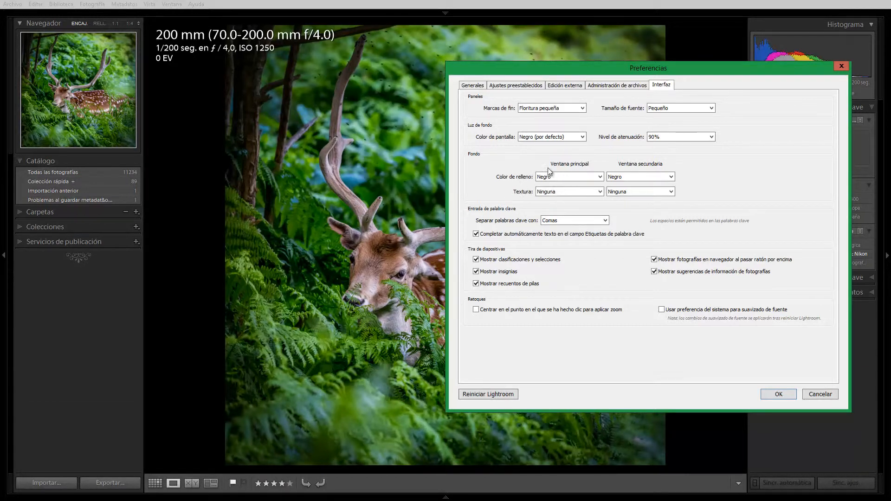
Switch the Luz de fondo screen colour to Blanco and back to Negro (por defecto), and move the dialog back over the photo.
{"action": "left_click", "coordinate": [563, 136]}
{"action": "left_click", "coordinate": [524, 188]}
{"action": "left_click", "coordinate": [539, 136]}
{"action": "left_click", "coordinate": [545, 149]}
{"action": "left_click_drag", "start_coordinate": [590, 72], "coordinate": [405, 77]}
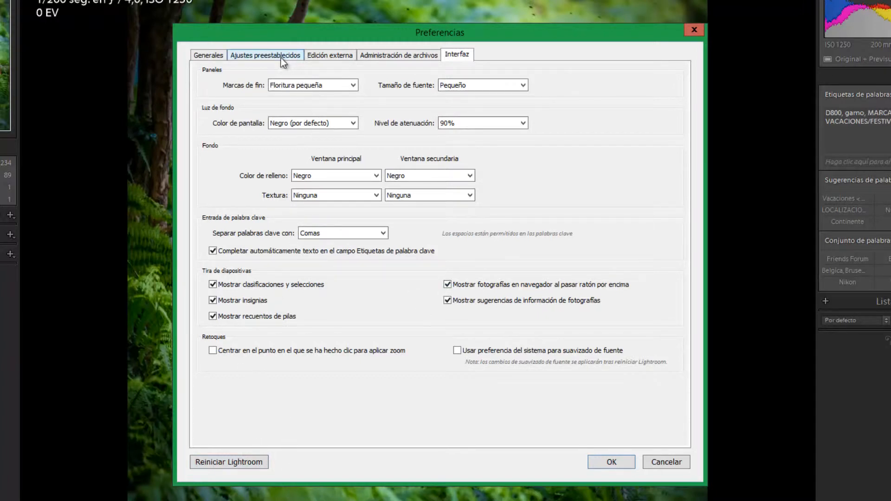
Cancel the preferences and open the catalogue settings.
{"action": "left_click", "coordinate": [210, 57]}
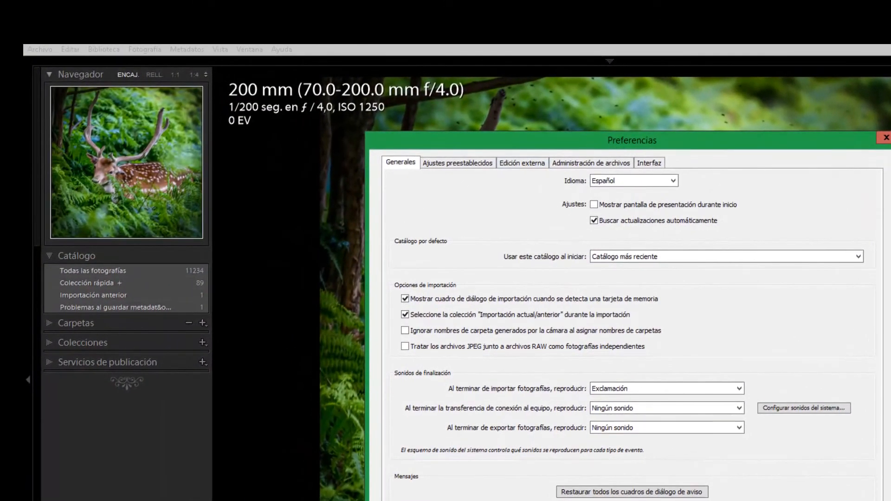
{"action": "left_click", "coordinate": [667, 462]}
{"action": "left_click", "coordinate": [72, 50]}
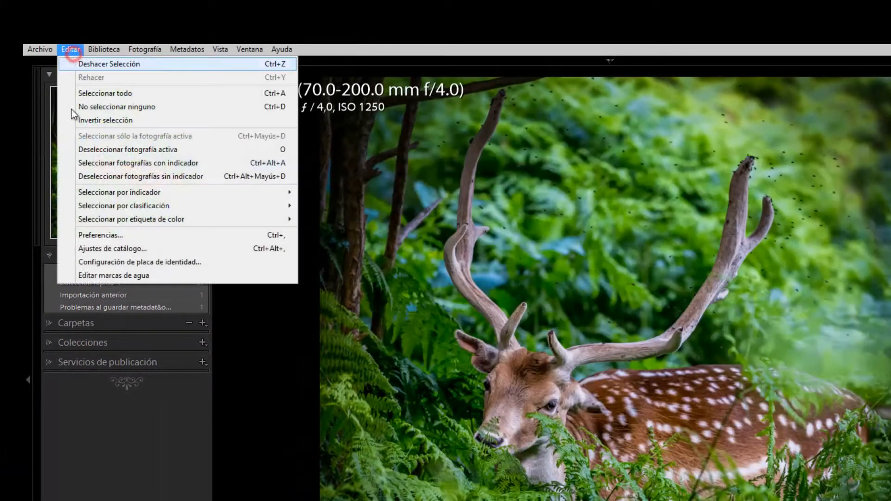
{"action": "left_click", "coordinate": [118, 249]}
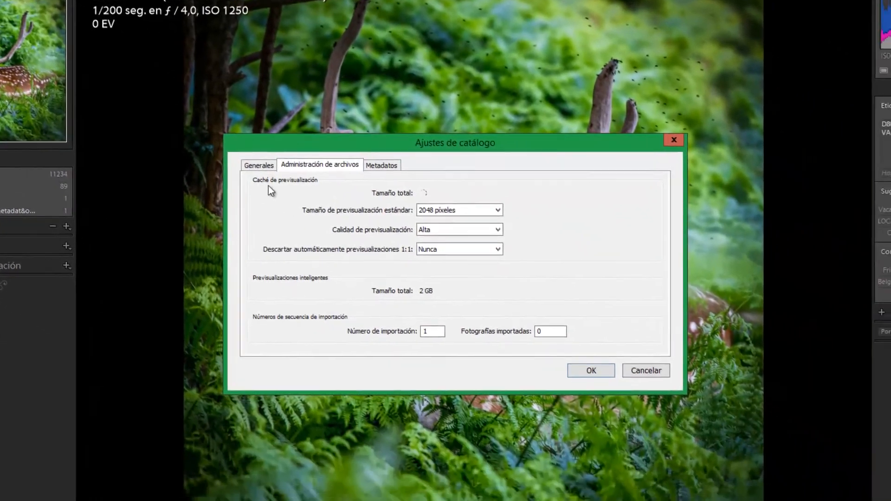
Review the catalogue's general information and the available backup frequencies.
{"action": "left_click", "coordinate": [340, 223]}
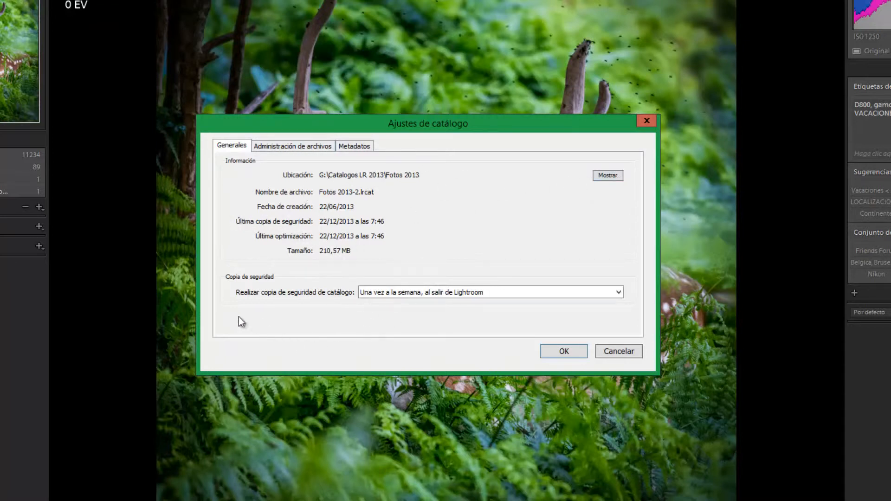
{"action": "left_click", "coordinate": [399, 291]}
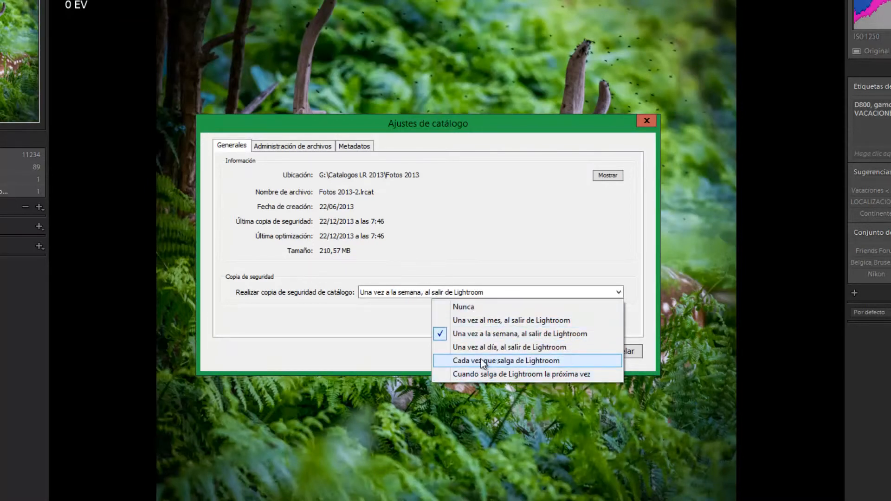
{"action": "left_click", "coordinate": [460, 243]}
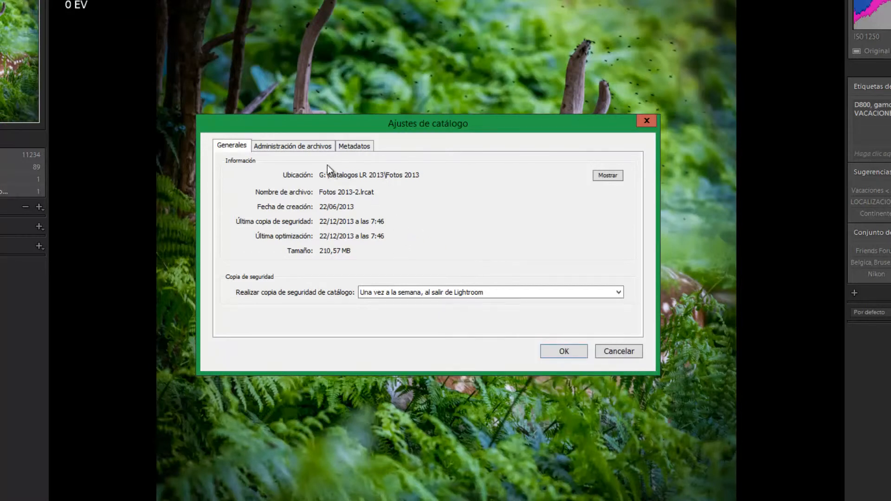
Examine the standard preview size, preview quality and 1:1 preview discard options in the catalogue's file management settings.
{"action": "left_click", "coordinate": [310, 148]}
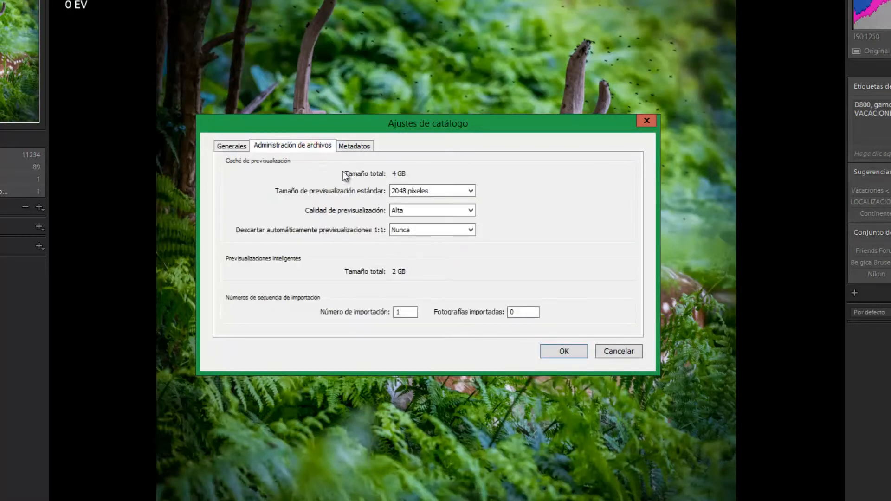
{"action": "left_click", "coordinate": [433, 192]}
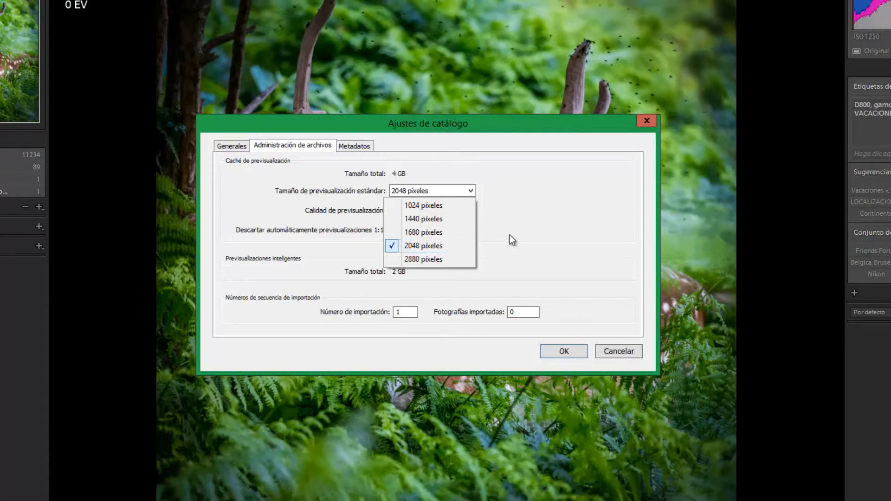
{"action": "left_click", "coordinate": [524, 233]}
{"action": "left_click", "coordinate": [452, 213]}
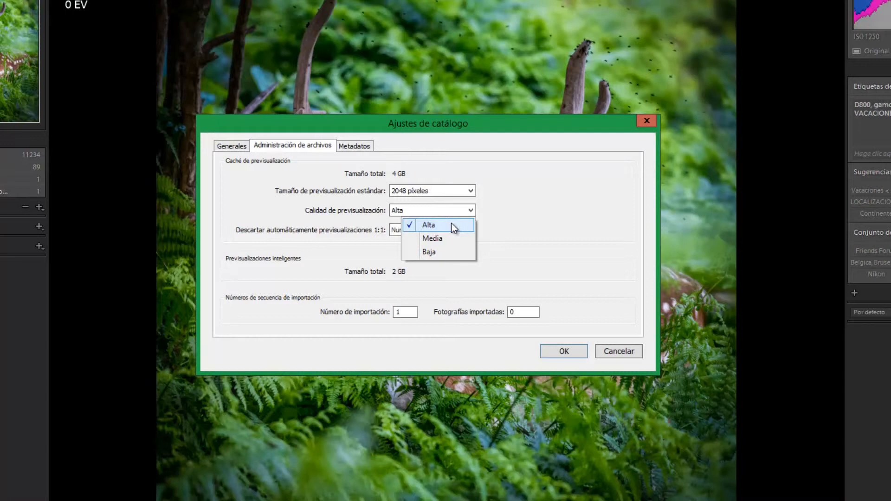
{"action": "left_click", "coordinate": [521, 226]}
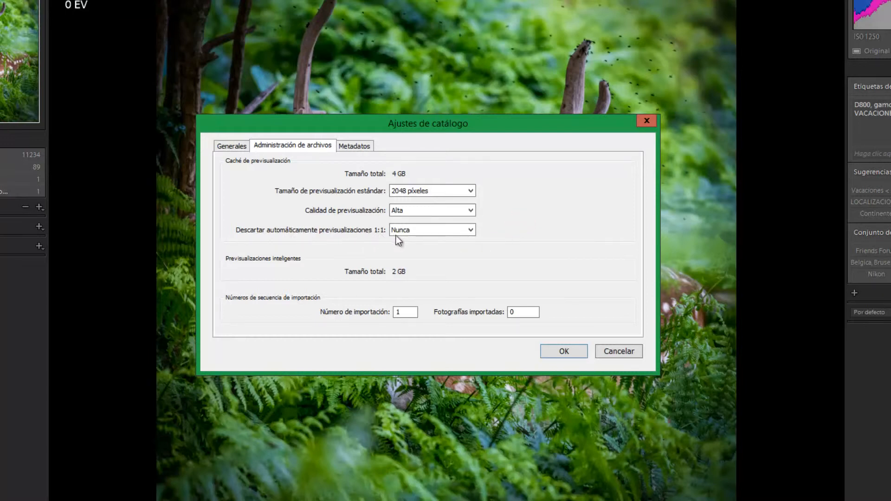
{"action": "left_click", "coordinate": [465, 232]}
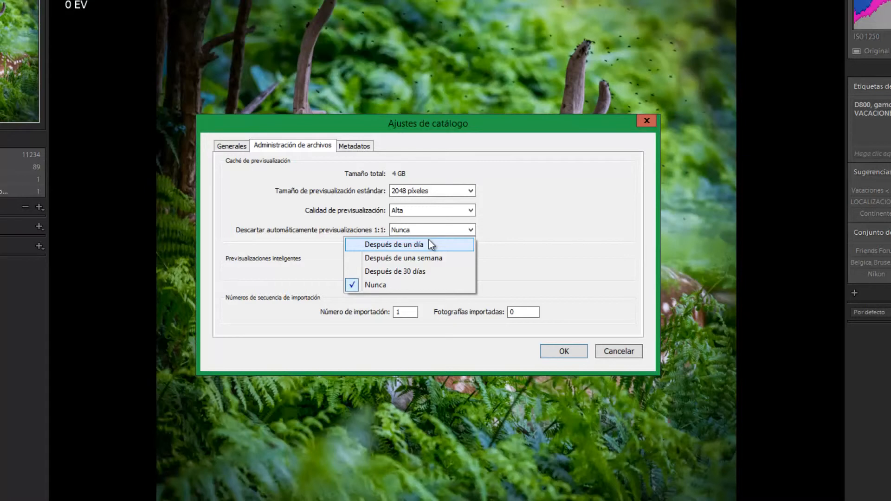
{"action": "left_click", "coordinate": [508, 252]}
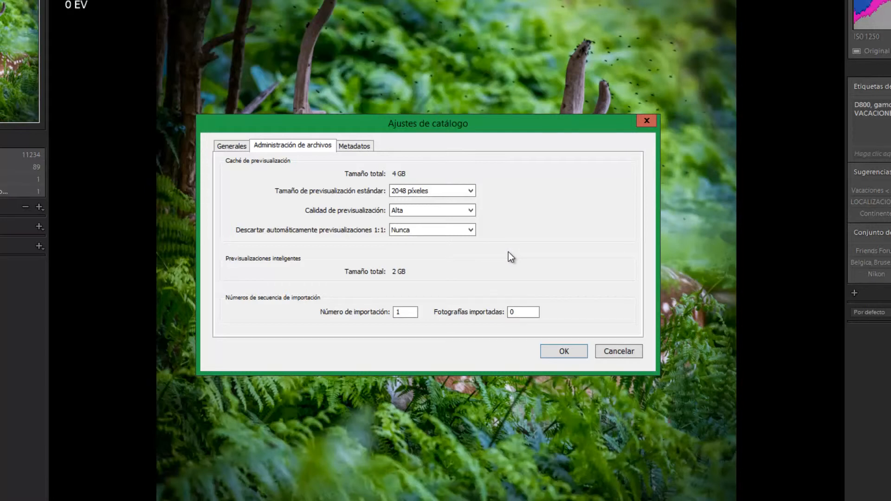
Review the catalogue's metadata editing, reverse geocoding and EXIF options, and accept the catalogue settings.
{"action": "left_click", "coordinate": [361, 150]}
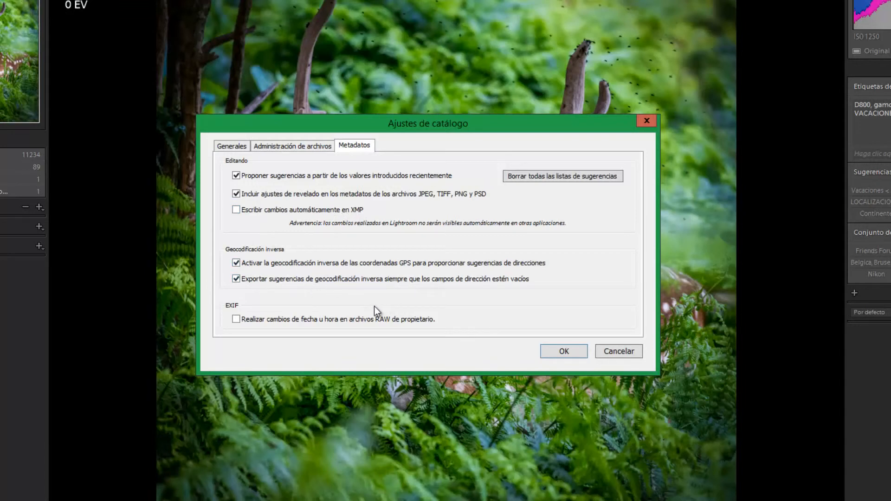
{"action": "left_click", "coordinate": [562, 351]}
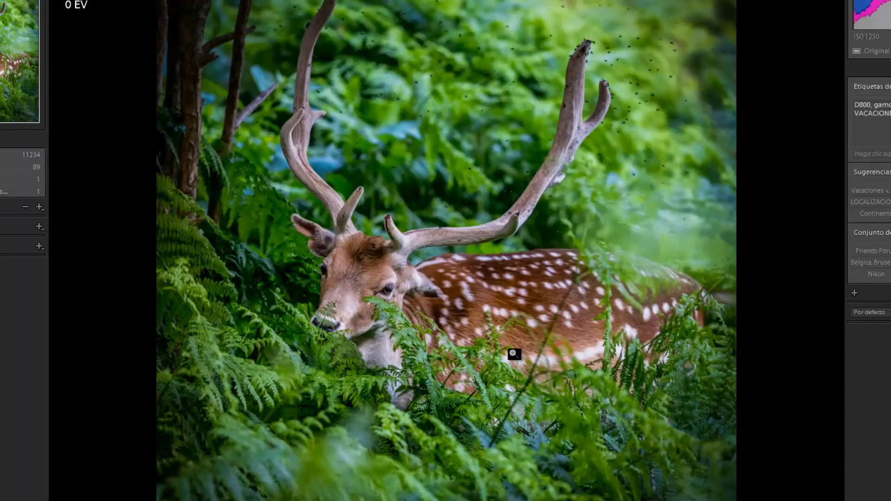